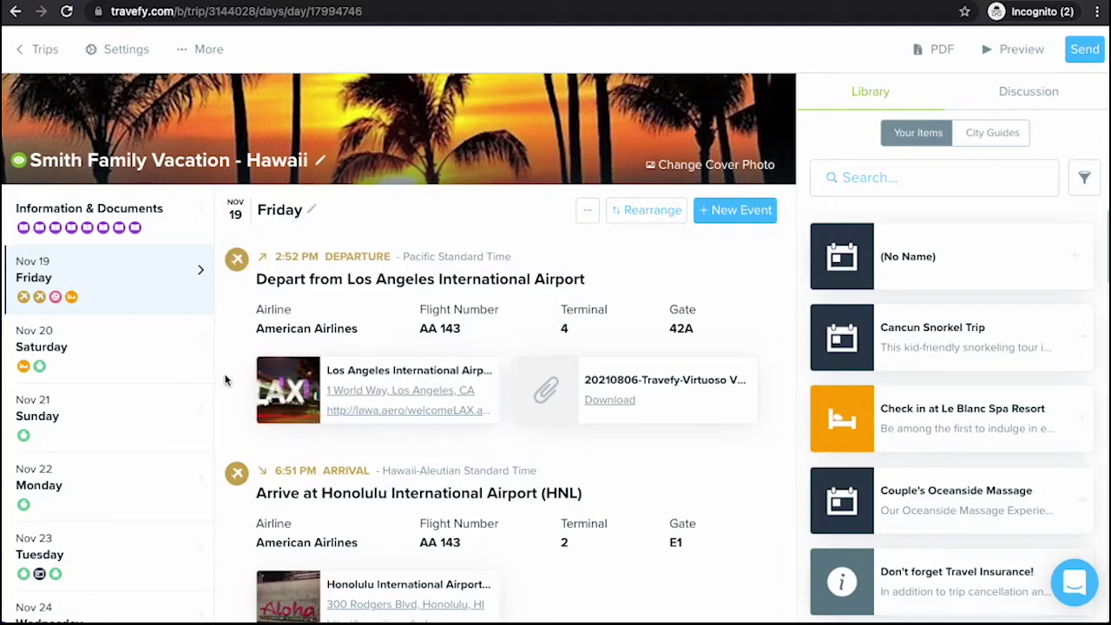
Restrict the LAX departure flight event to Only Specific People and save the change
{"action": "scroll", "coordinate": [278, 378], "scroll_direction": "down", "scroll_amount": 1}
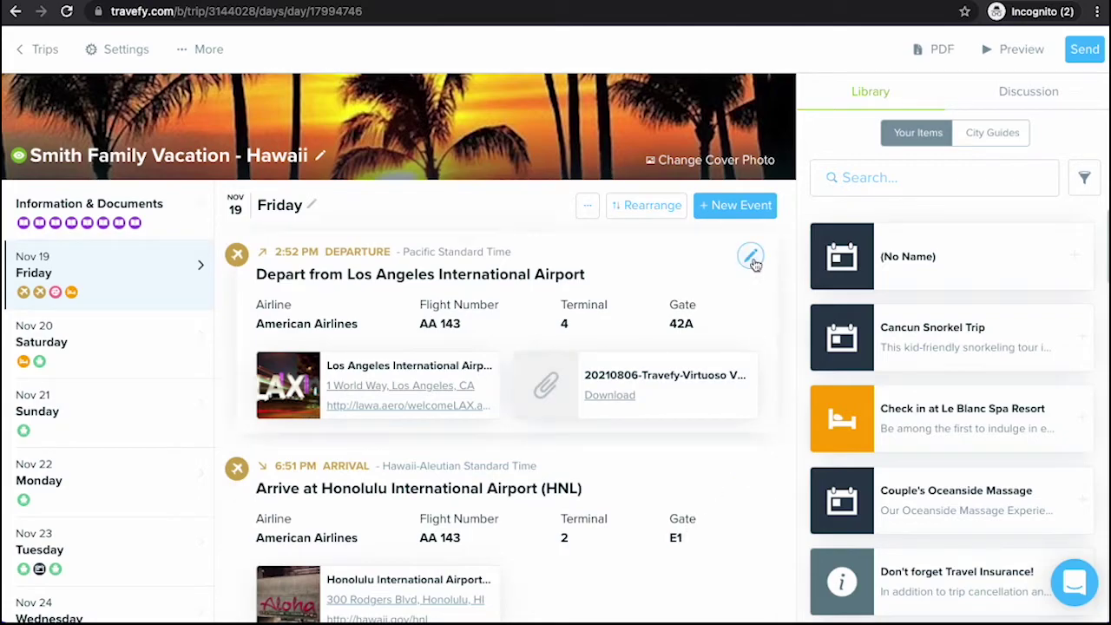
{"action": "left_click", "coordinate": [753, 260]}
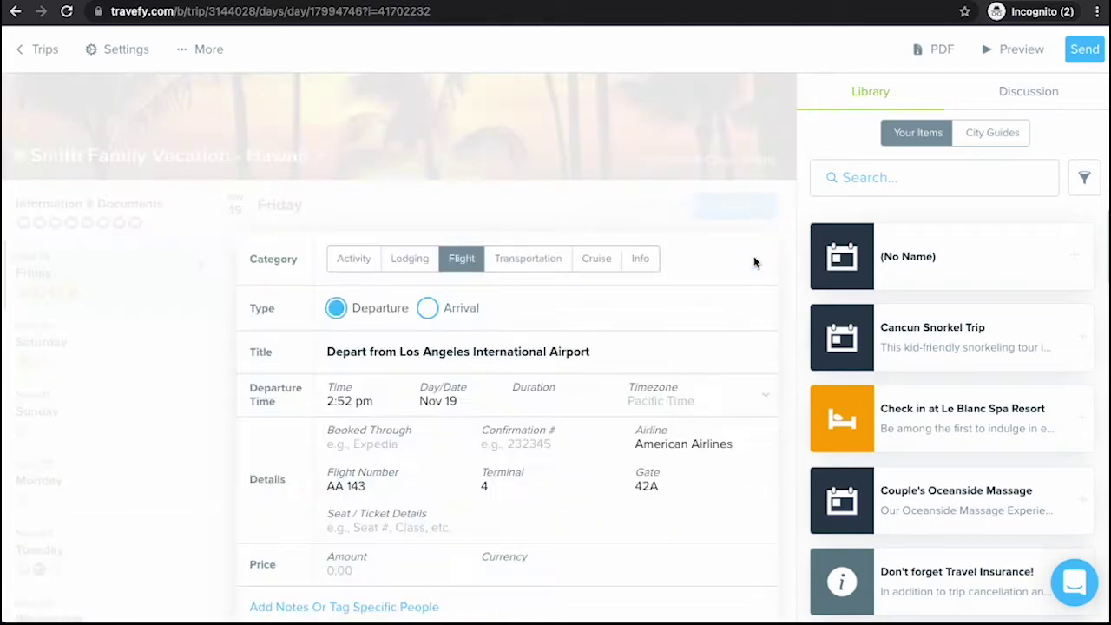
{"action": "scroll", "coordinate": [619, 338], "scroll_direction": "down", "scroll_amount": 3}
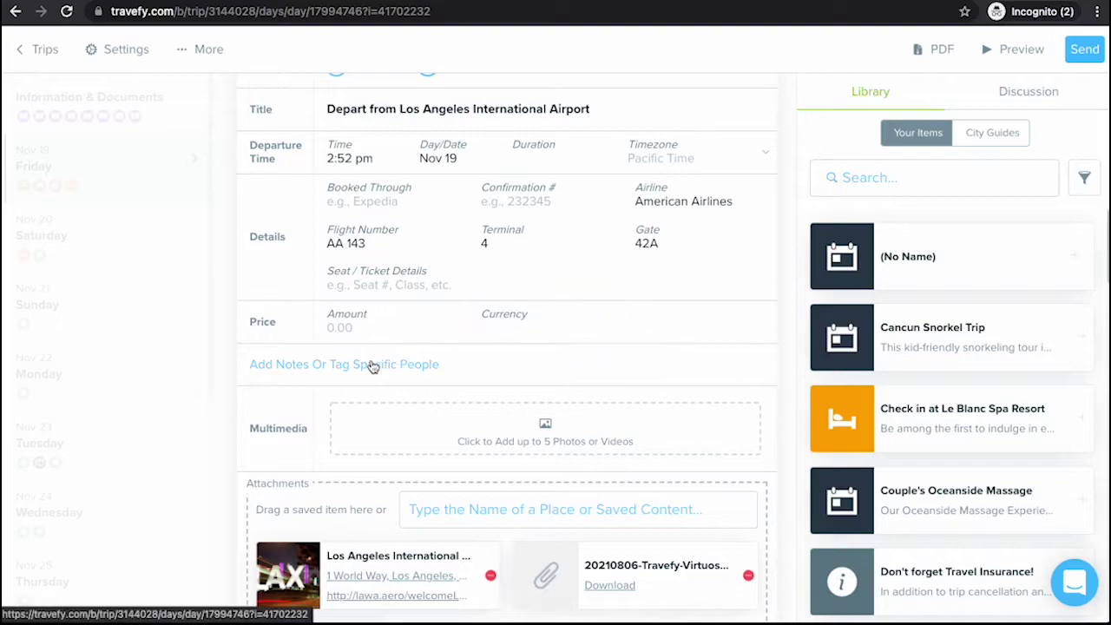
{"action": "scroll", "coordinate": [329, 370], "scroll_direction": "down", "scroll_amount": 1}
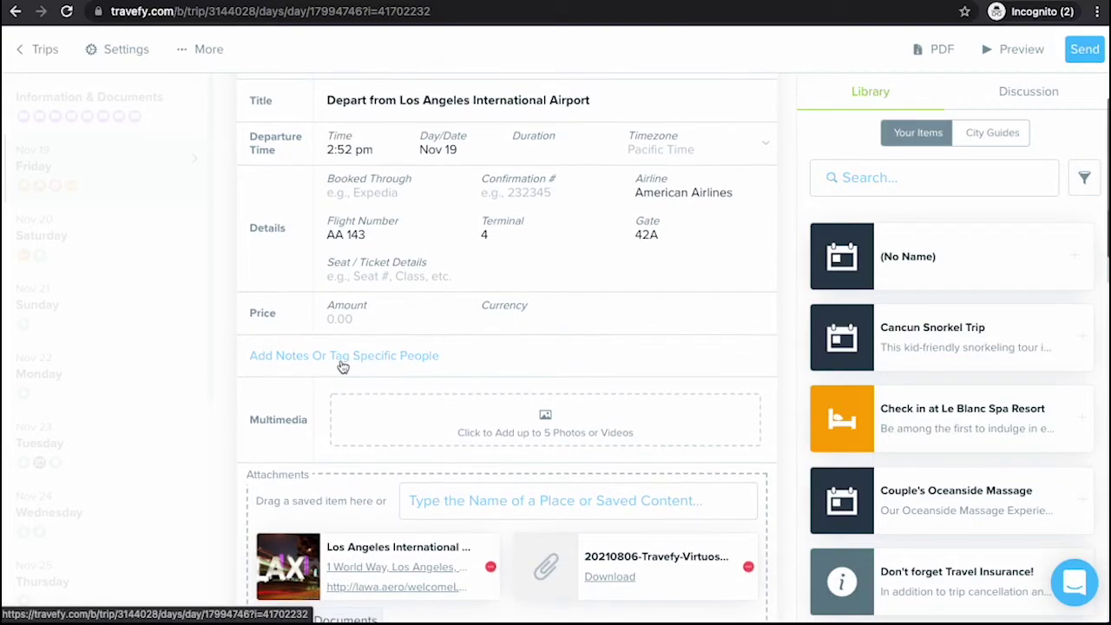
{"action": "scroll", "coordinate": [347, 361], "scroll_direction": "down", "scroll_amount": 1}
{"action": "left_click", "coordinate": [356, 346]}
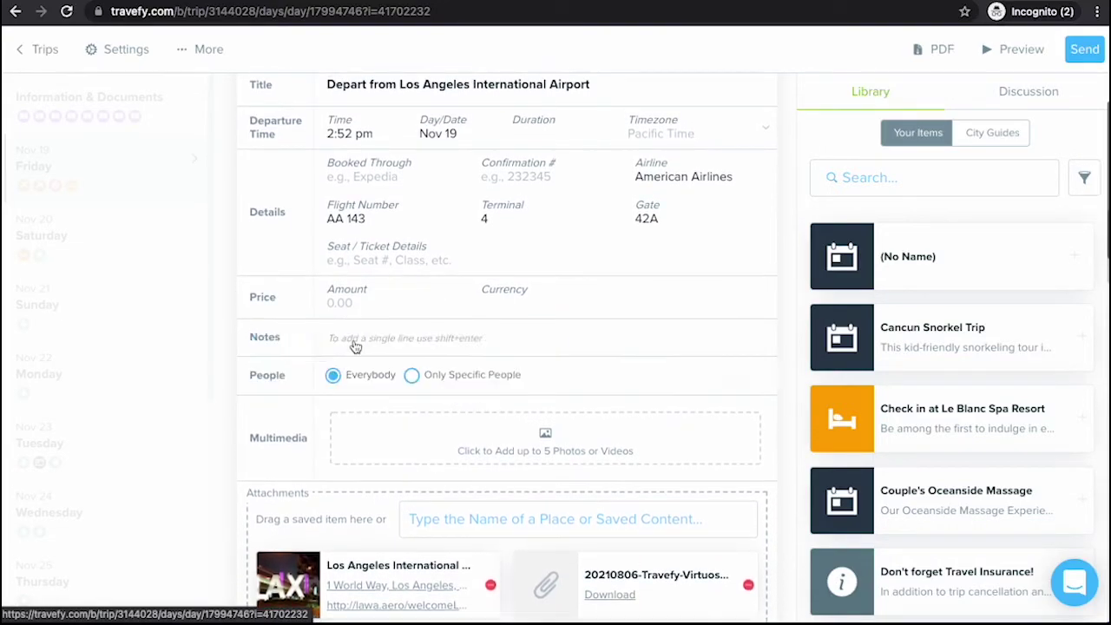
{"action": "left_click", "coordinate": [469, 497]}
{"action": "scroll", "coordinate": [474, 439], "scroll_direction": "down", "scroll_amount": 2}
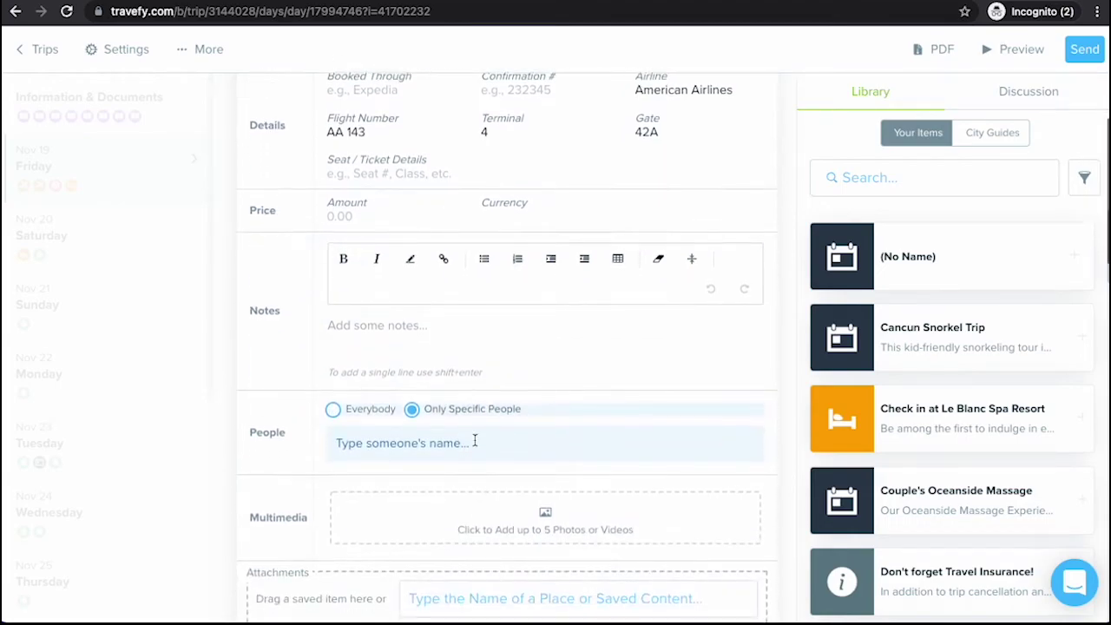
{"action": "scroll", "coordinate": [475, 440], "scroll_direction": "down", "scroll_amount": 3}
{"action": "scroll", "coordinate": [475, 440], "scroll_direction": "down", "scroll_amount": 3}
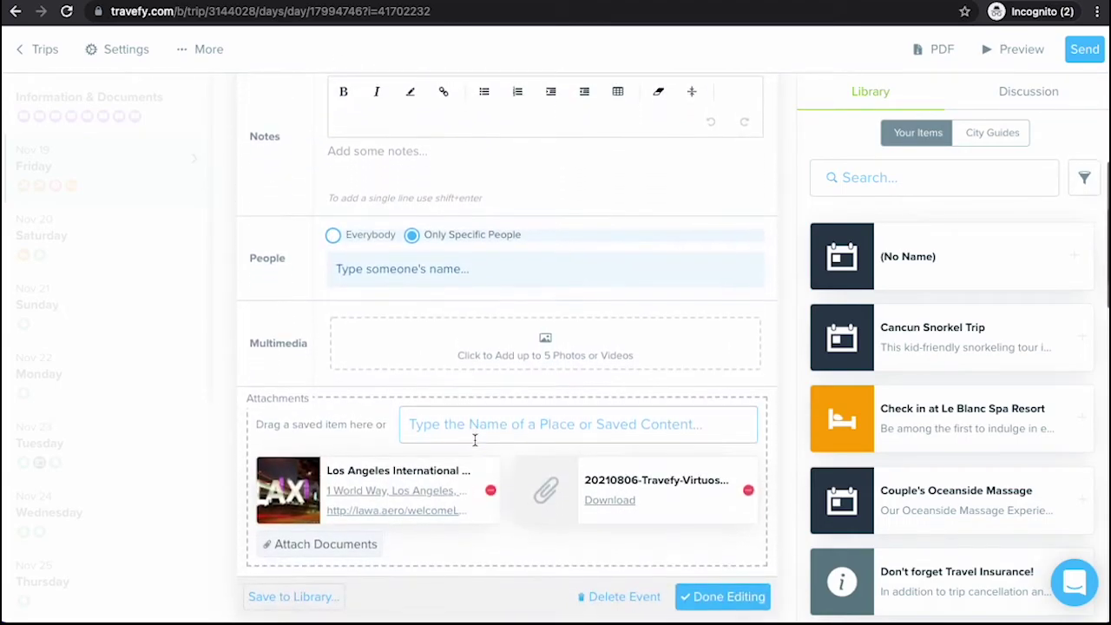
{"action": "left_click", "coordinate": [735, 514]}
{"action": "scroll", "coordinate": [700, 385], "scroll_direction": "up", "scroll_amount": 8}
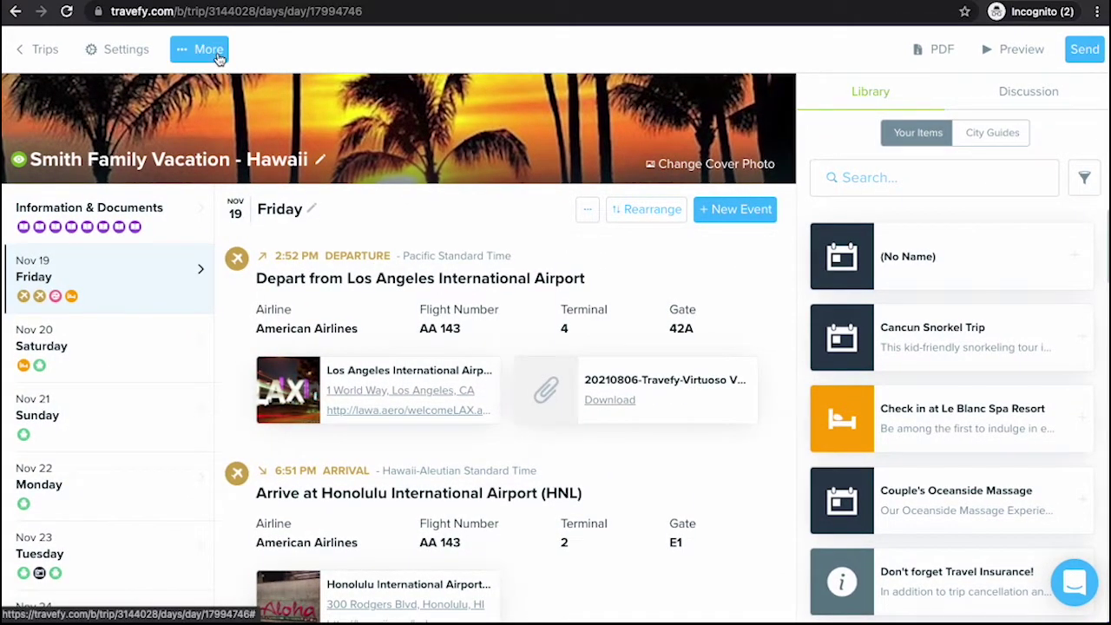
Open the trip's People list, preview the CSV spreadsheet import, then cancel it
{"action": "left_click", "coordinate": [216, 54]}
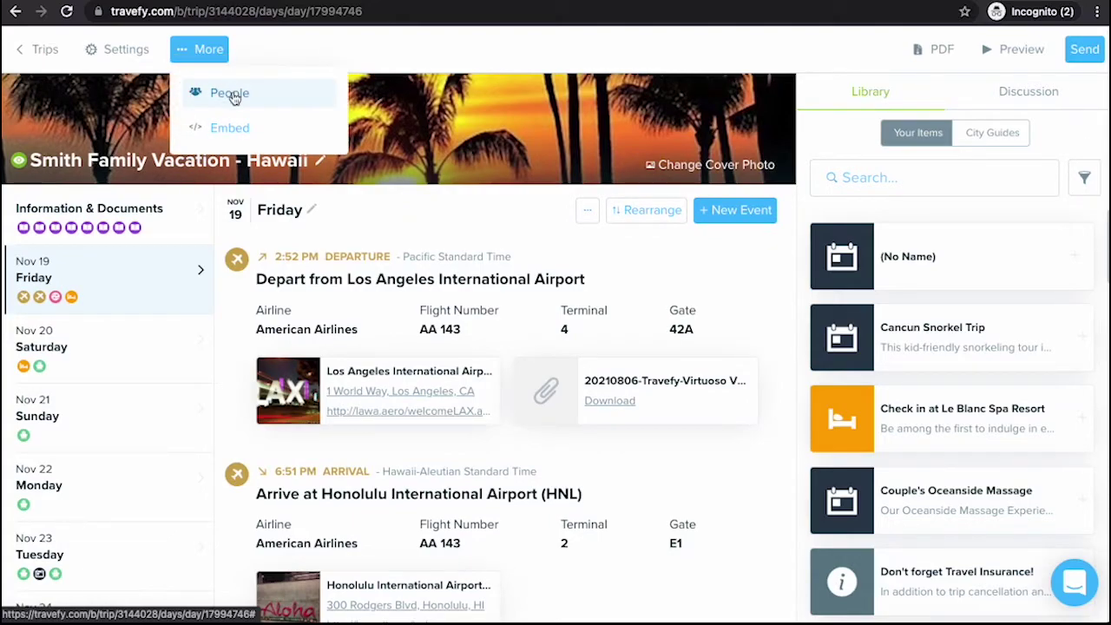
{"action": "left_click", "coordinate": [231, 93]}
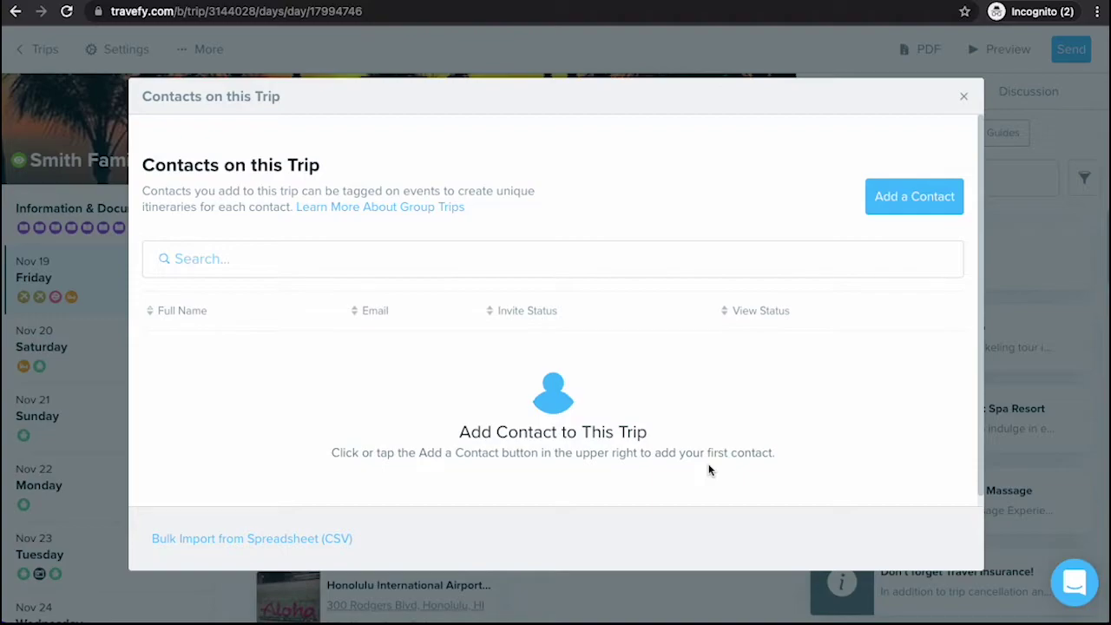
{"action": "left_click", "coordinate": [329, 542]}
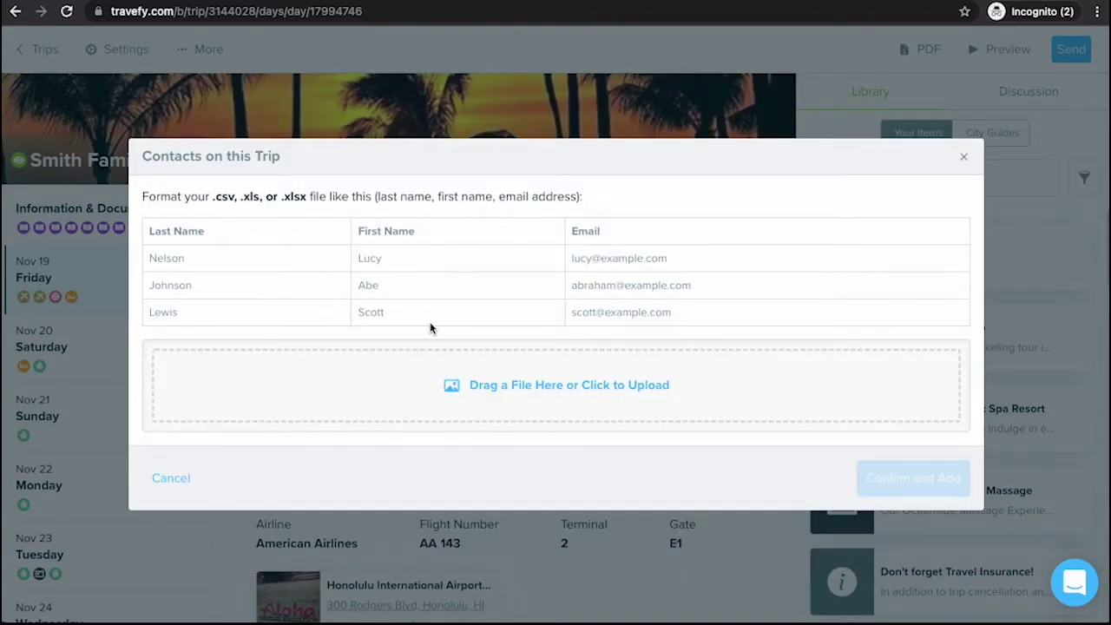
{"action": "left_click", "coordinate": [172, 475]}
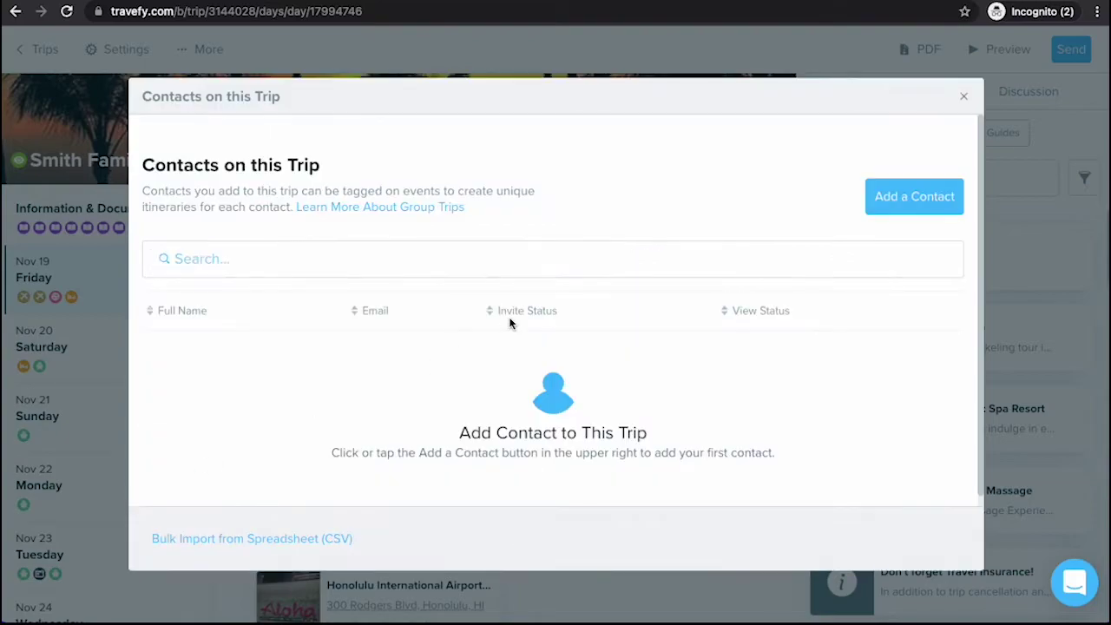
Add an existing suggested contact to the trip by searching the family name
{"action": "left_click", "coordinate": [902, 201]}
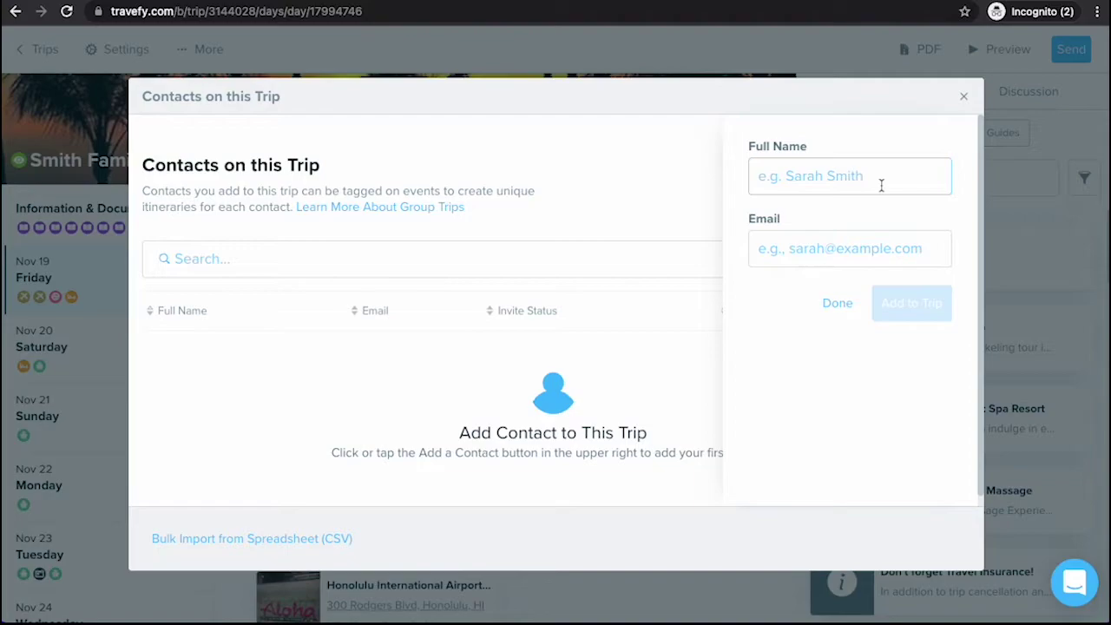
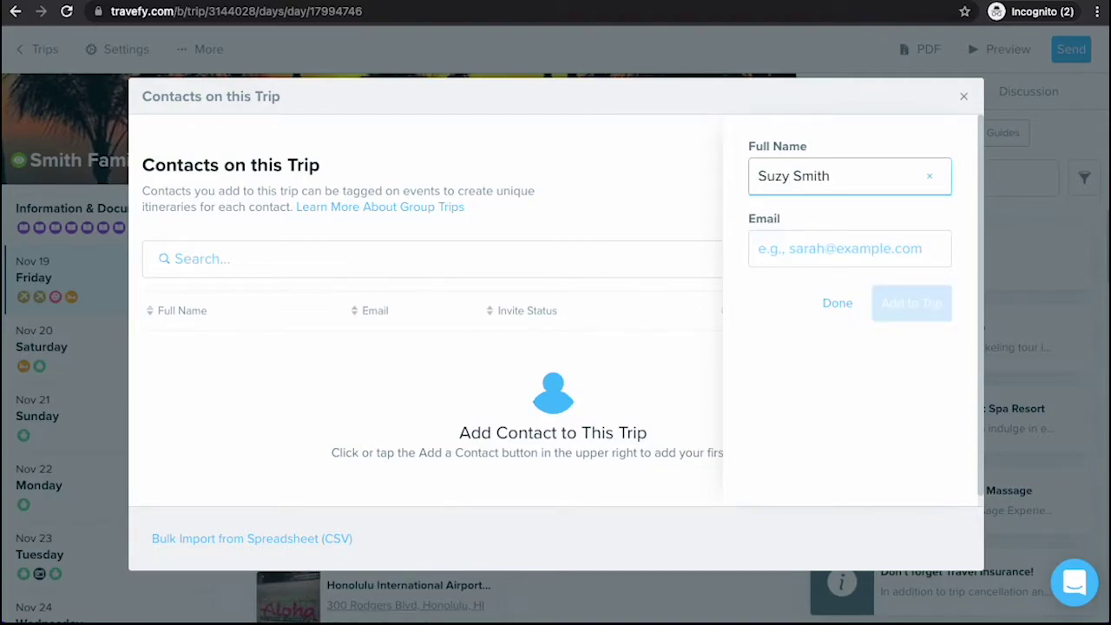
{"action": "left_click_drag", "start_coordinate": [856, 182], "coordinate": [789, 178]}
{"action": "key", "text": "BackSpace"}
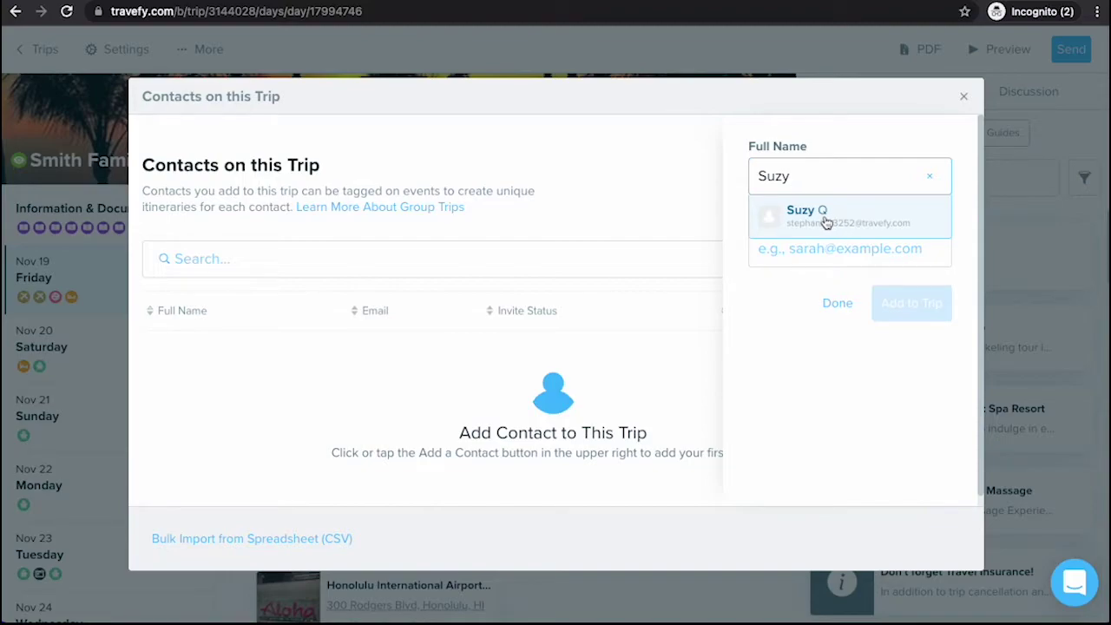
{"action": "left_click", "coordinate": [825, 223]}
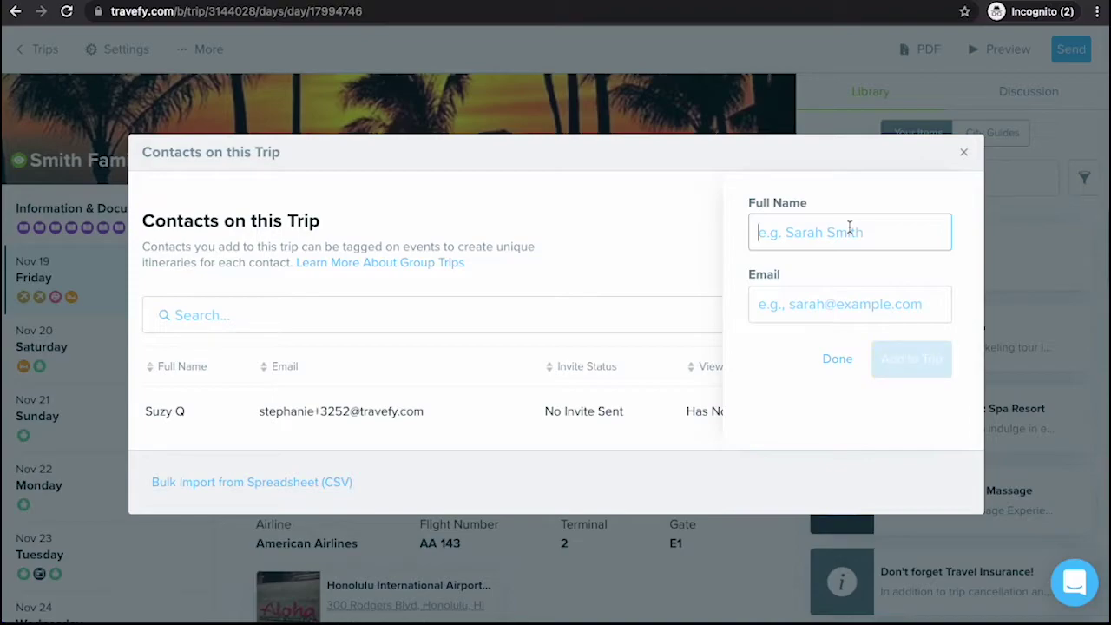
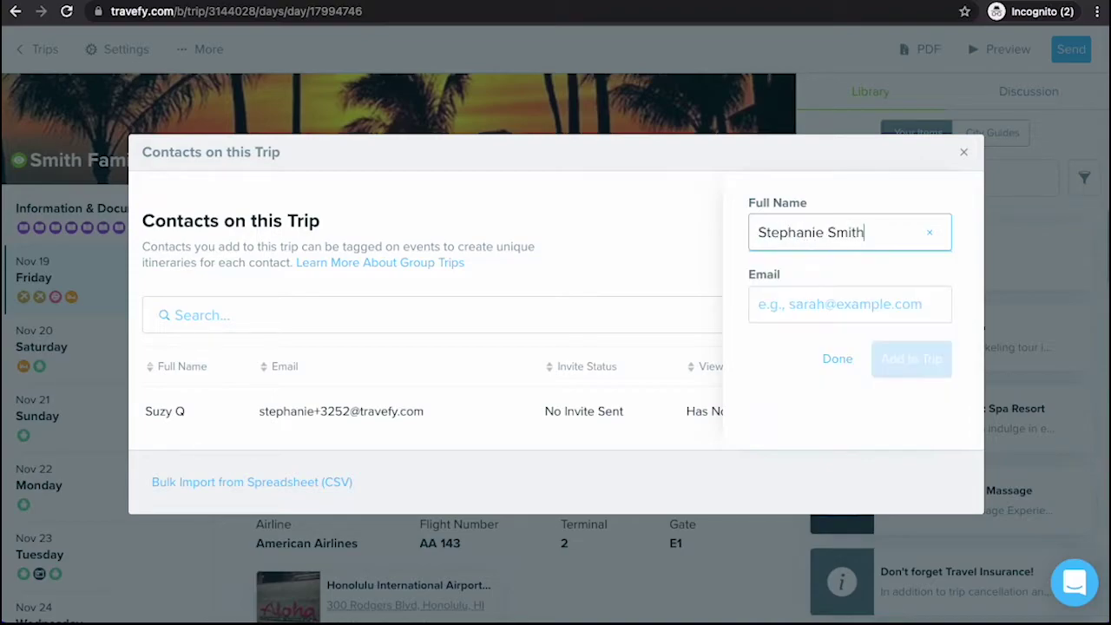
Add a second contact to the trip with their full name and e-mail address
{"action": "left_click", "coordinate": [838, 295]}
{"action": "type", "text": "e"}
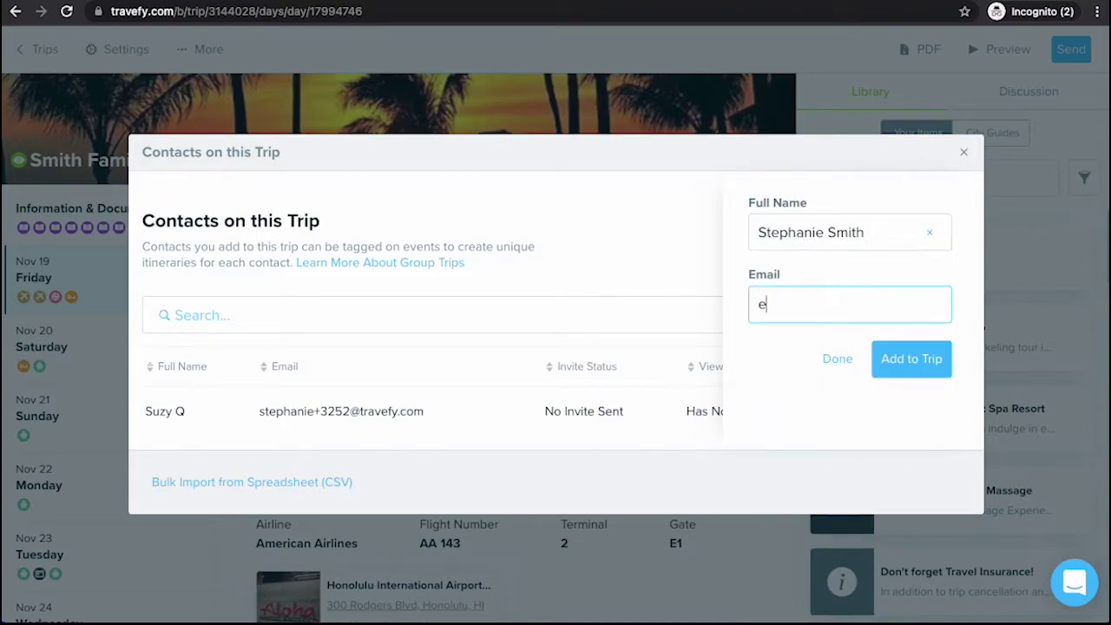
{"action": "type", "text": "mail@email.com"}
{"action": "left_click", "coordinate": [923, 345]}
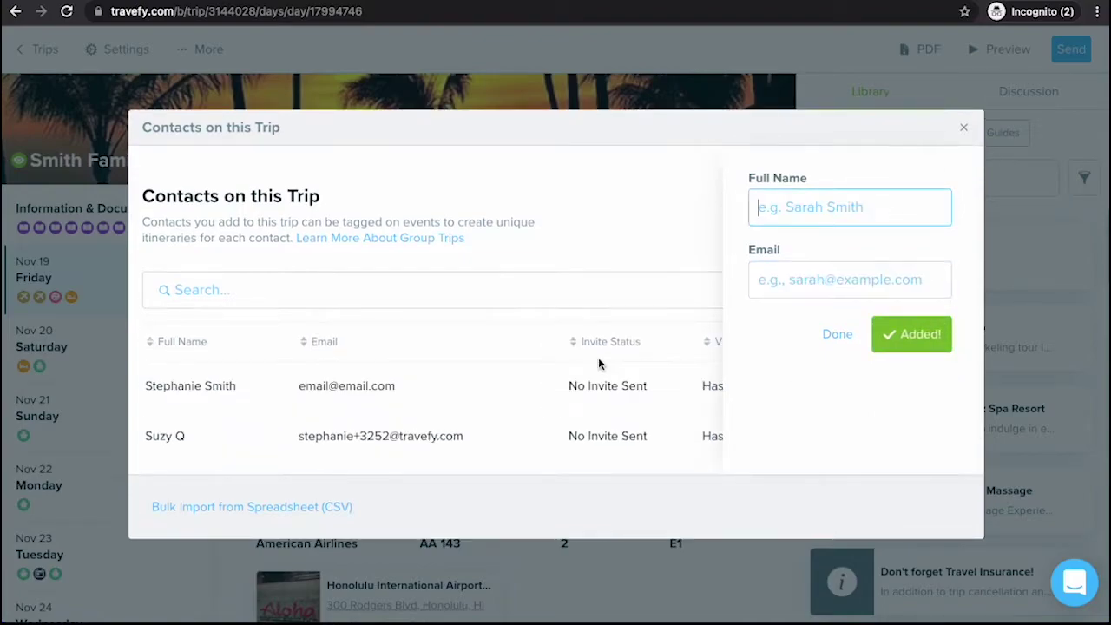
{"action": "left_click", "coordinate": [838, 335]}
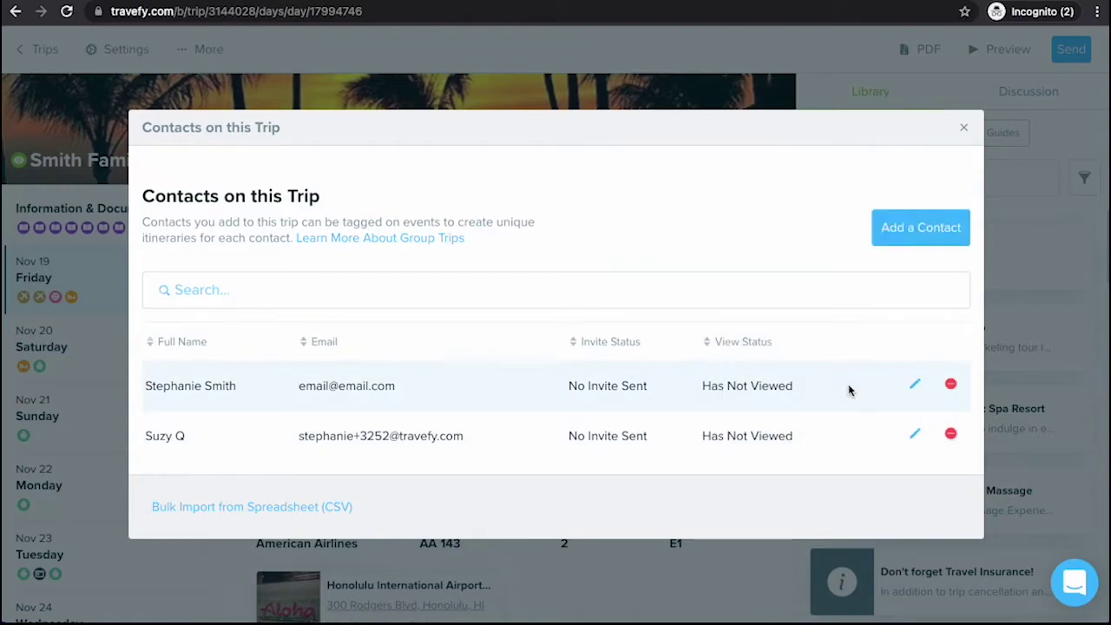
Close the contacts window and tag both trip contacts on the LAX departure flight
{"action": "left_click", "coordinate": [963, 126]}
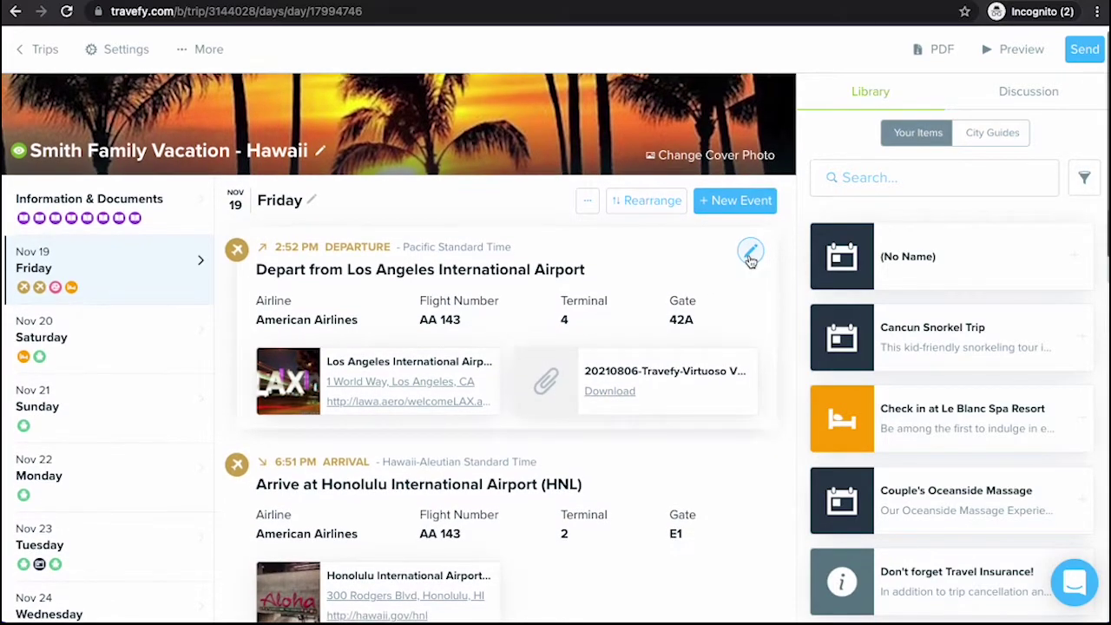
{"action": "left_click", "coordinate": [749, 251]}
{"action": "scroll", "coordinate": [556, 347], "scroll_direction": "down", "scroll_amount": 5}
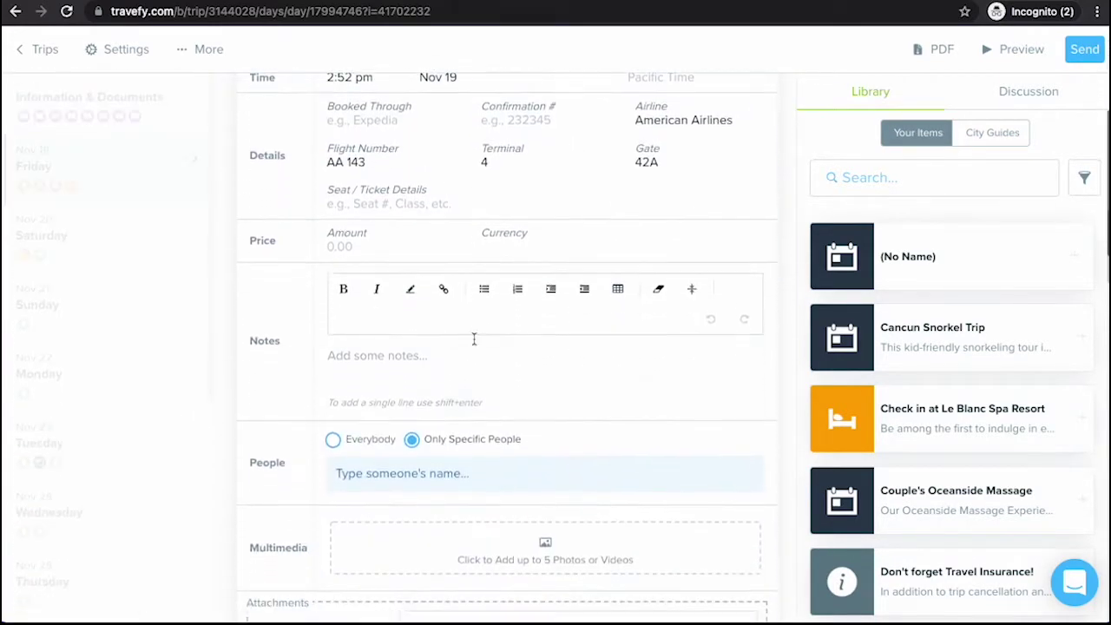
{"action": "left_click", "coordinate": [440, 374]}
{"action": "left_click", "coordinate": [448, 446]}
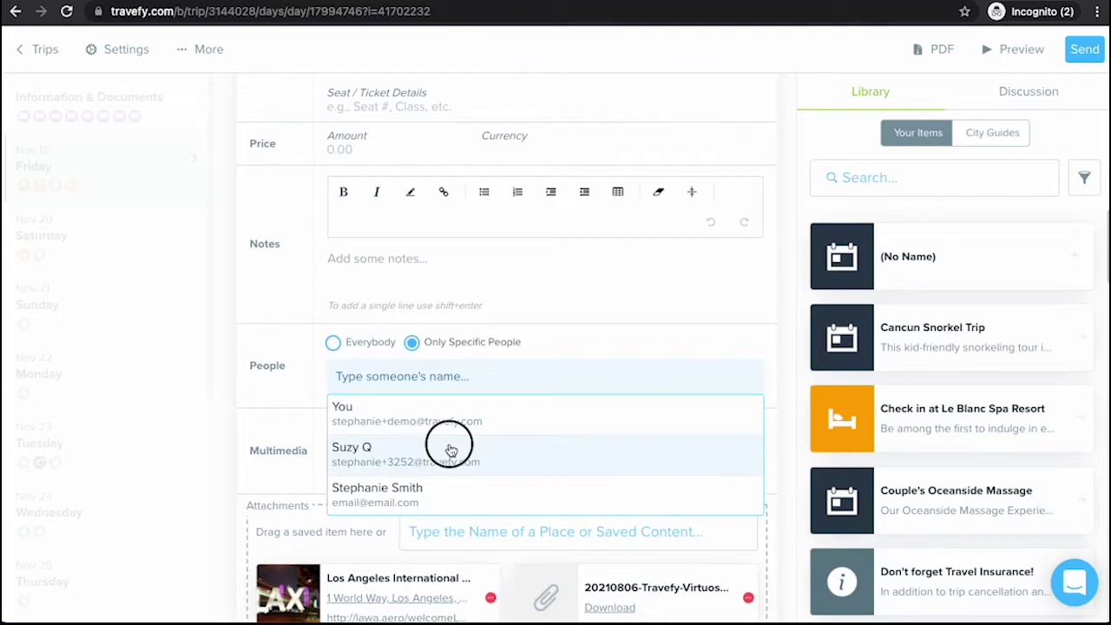
{"action": "left_click", "coordinate": [456, 448]}
{"action": "scroll", "coordinate": [564, 468], "scroll_direction": "down", "scroll_amount": 3}
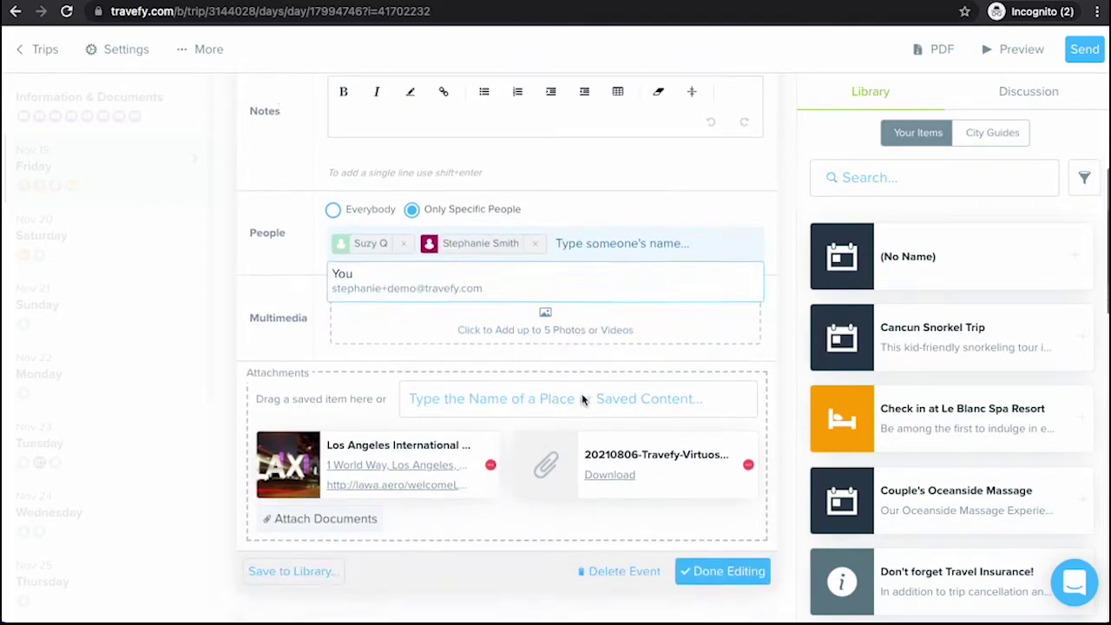
{"action": "left_click", "coordinate": [707, 506]}
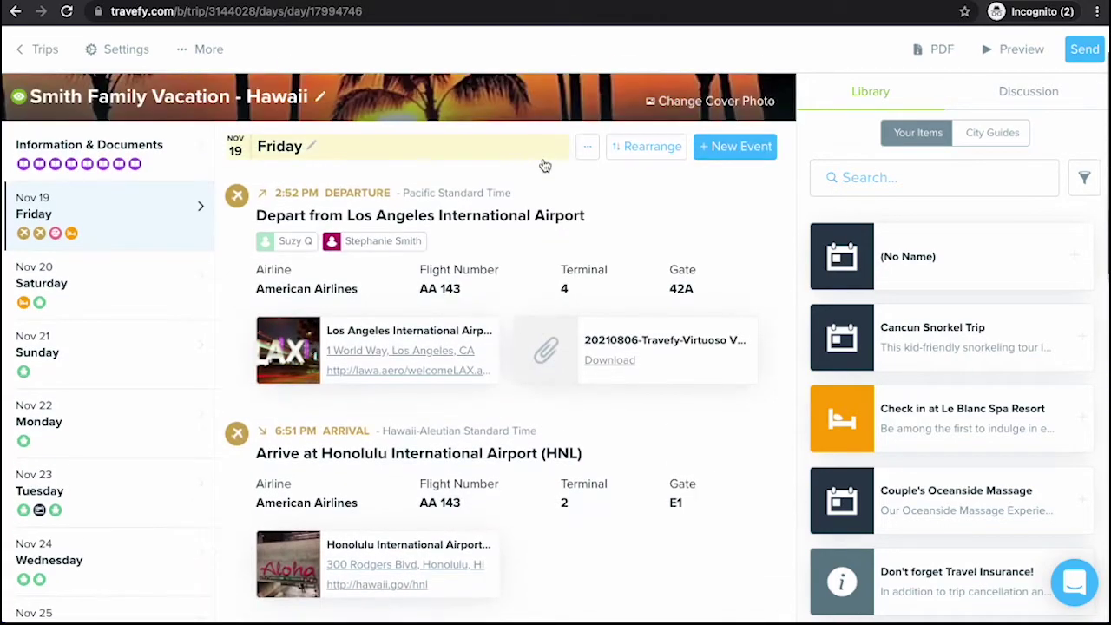
Restrict the Honolulu arrival flight to only specific people and tag both travellers on it
{"action": "left_click", "coordinate": [748, 432]}
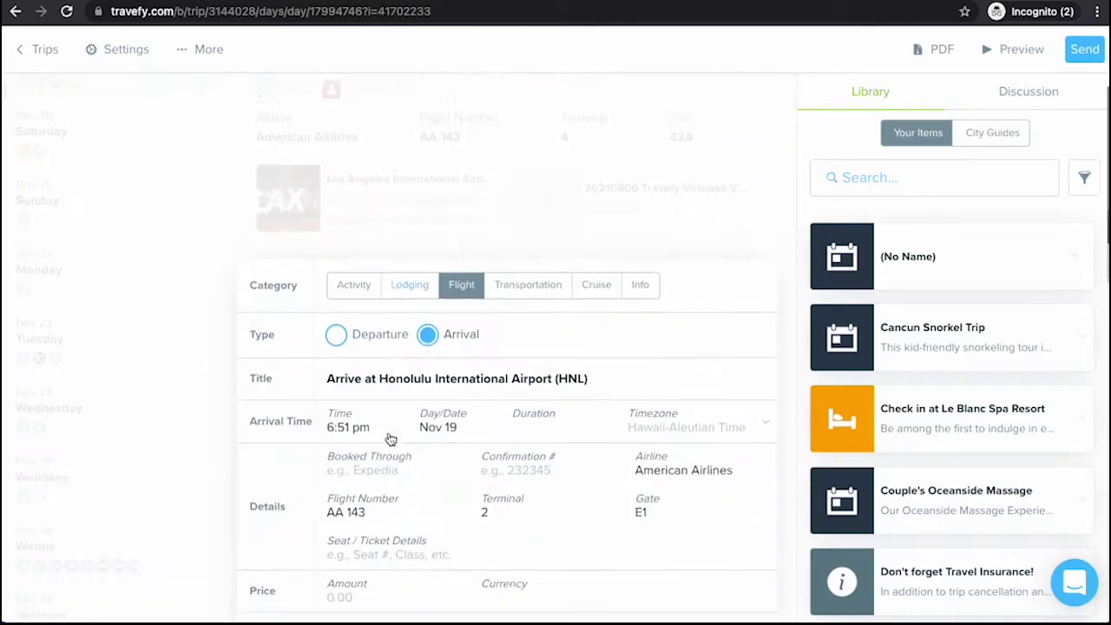
{"action": "scroll", "coordinate": [390, 437], "scroll_direction": "down", "scroll_amount": 5}
{"action": "left_click", "coordinate": [373, 253]}
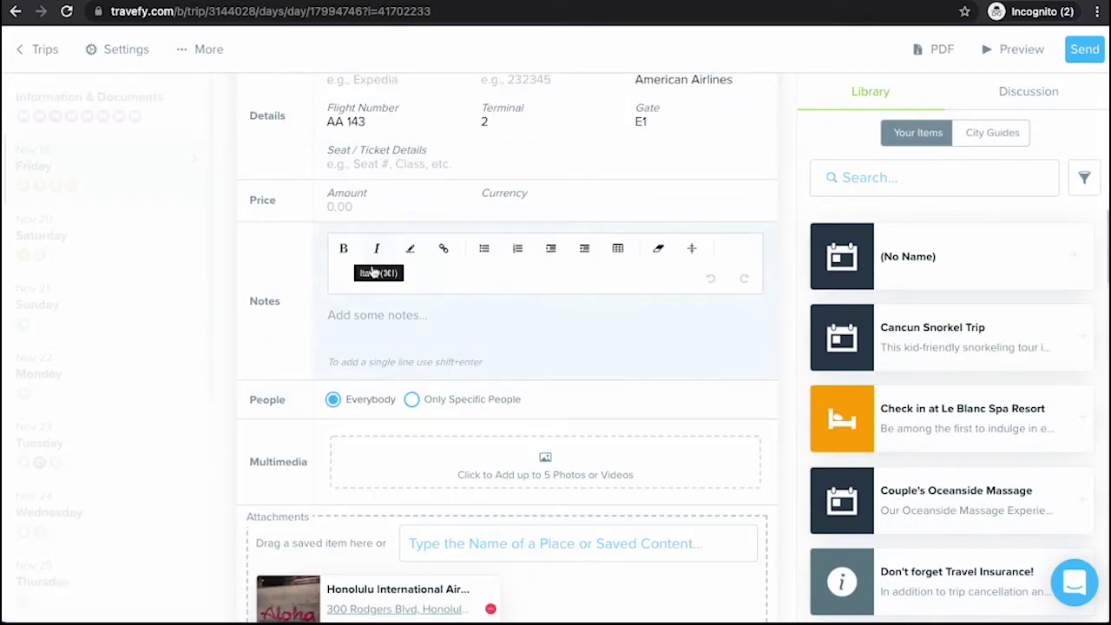
{"action": "left_click", "coordinate": [411, 399]}
{"action": "left_click", "coordinate": [444, 436]}
{"action": "left_click", "coordinate": [430, 501]}
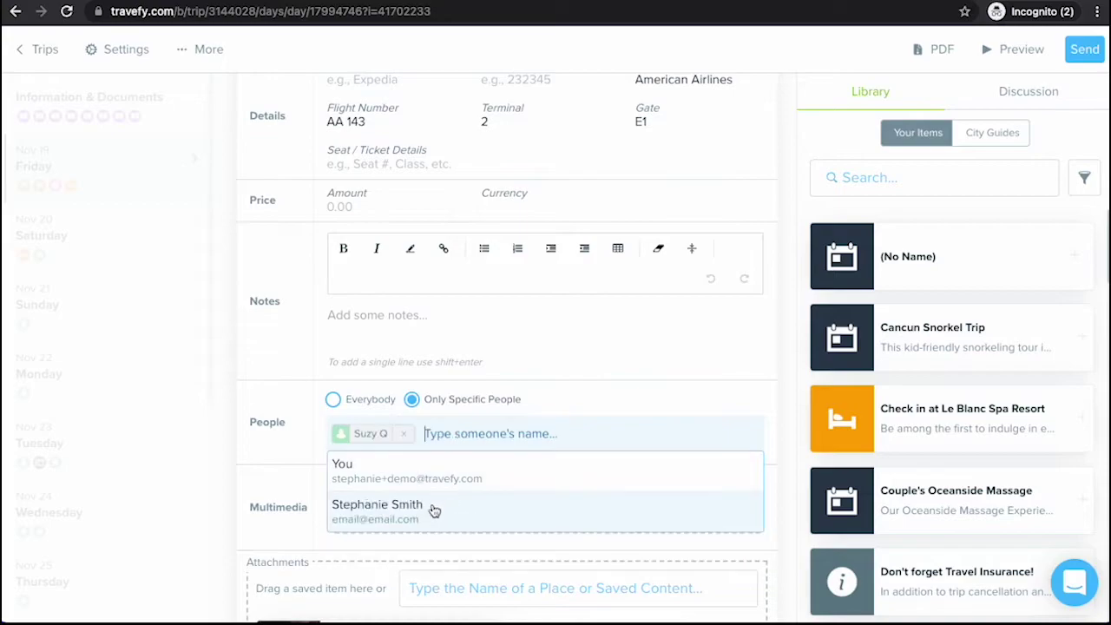
{"action": "left_click", "coordinate": [439, 521]}
{"action": "scroll", "coordinate": [631, 420], "scroll_direction": "down", "scroll_amount": 1}
{"action": "scroll", "coordinate": [631, 420], "scroll_direction": "down", "scroll_amount": 4}
{"action": "left_click", "coordinate": [752, 372]}
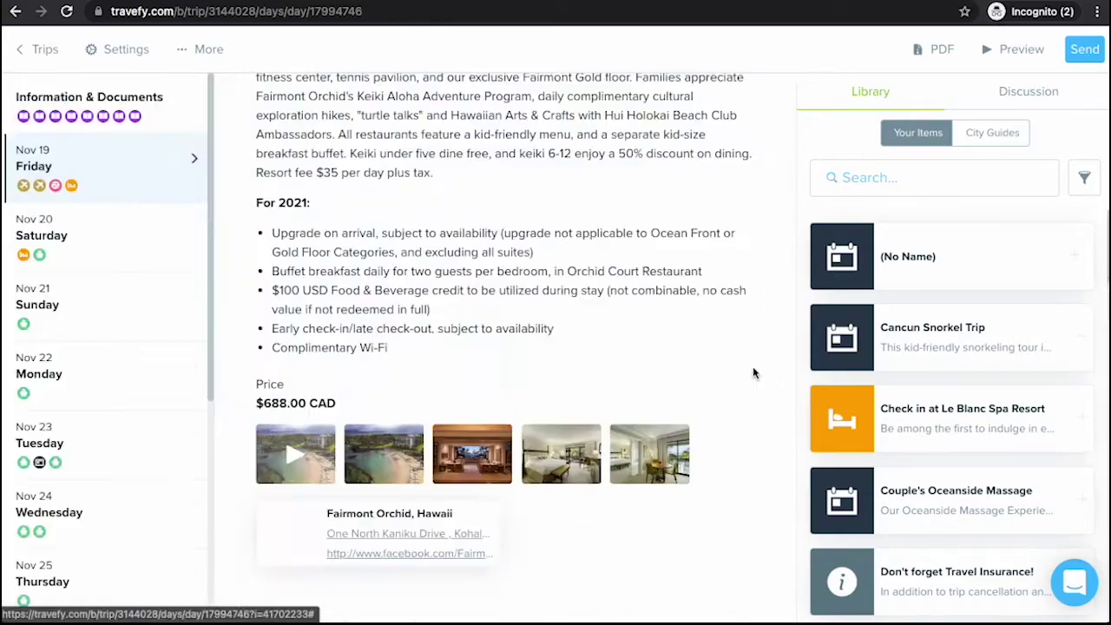
{"action": "scroll", "coordinate": [753, 373], "scroll_direction": "up", "scroll_amount": 3}
{"action": "scroll", "coordinate": [752, 372], "scroll_direction": "up", "scroll_amount": 6}
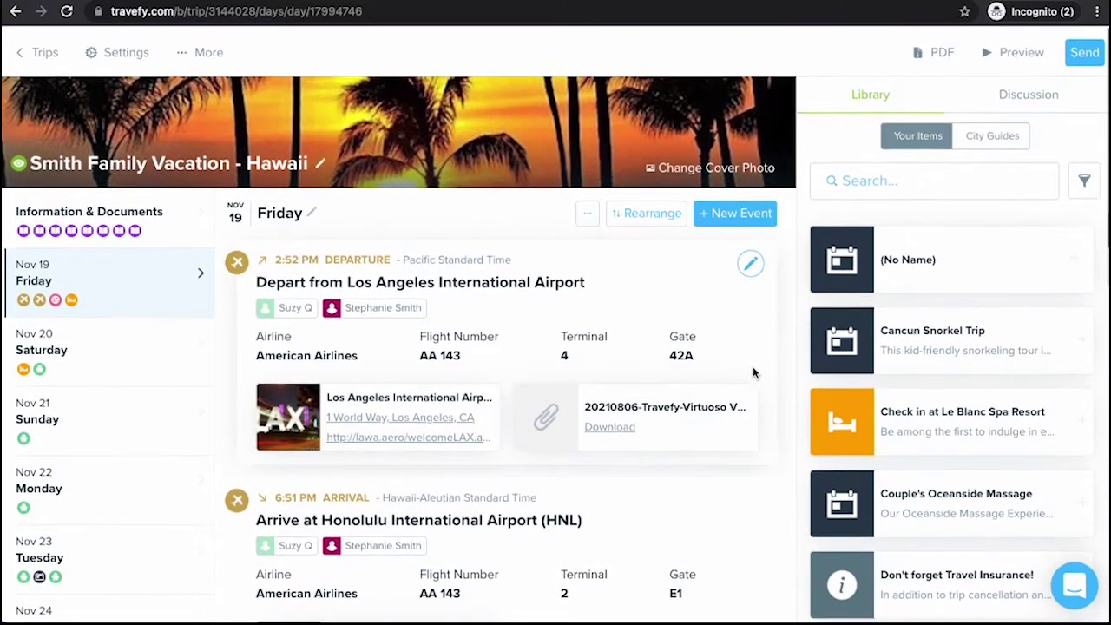
{"action": "scroll", "coordinate": [784, 249], "scroll_direction": "up", "scroll_amount": 1}
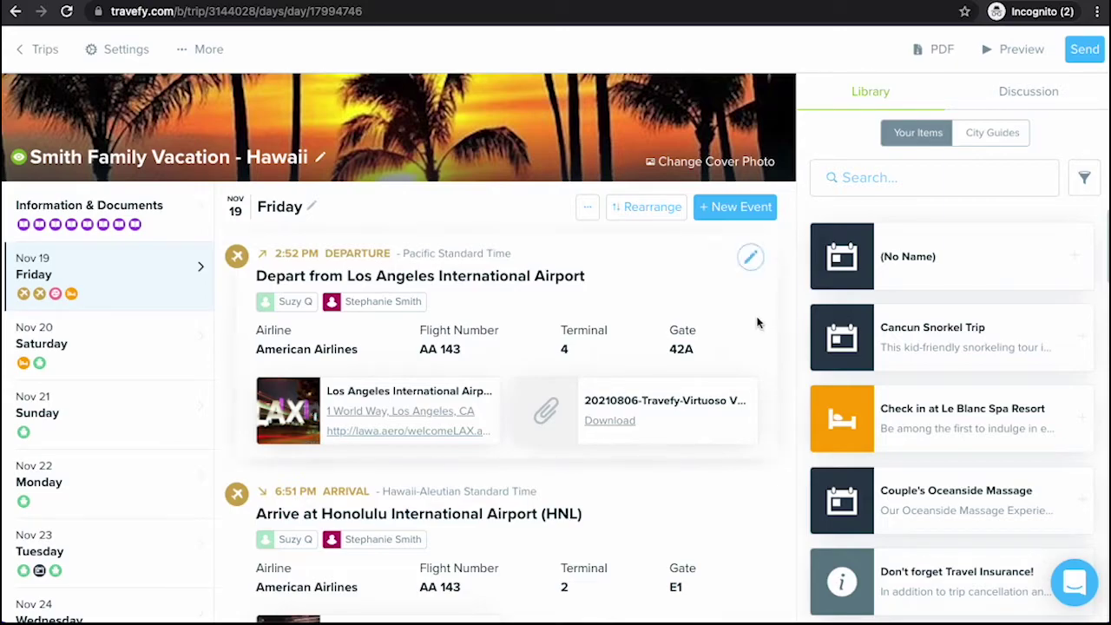
{"action": "scroll", "coordinate": [759, 322], "scroll_direction": "down", "scroll_amount": 3}
{"action": "scroll", "coordinate": [659, 434], "scroll_direction": "down", "scroll_amount": 1}
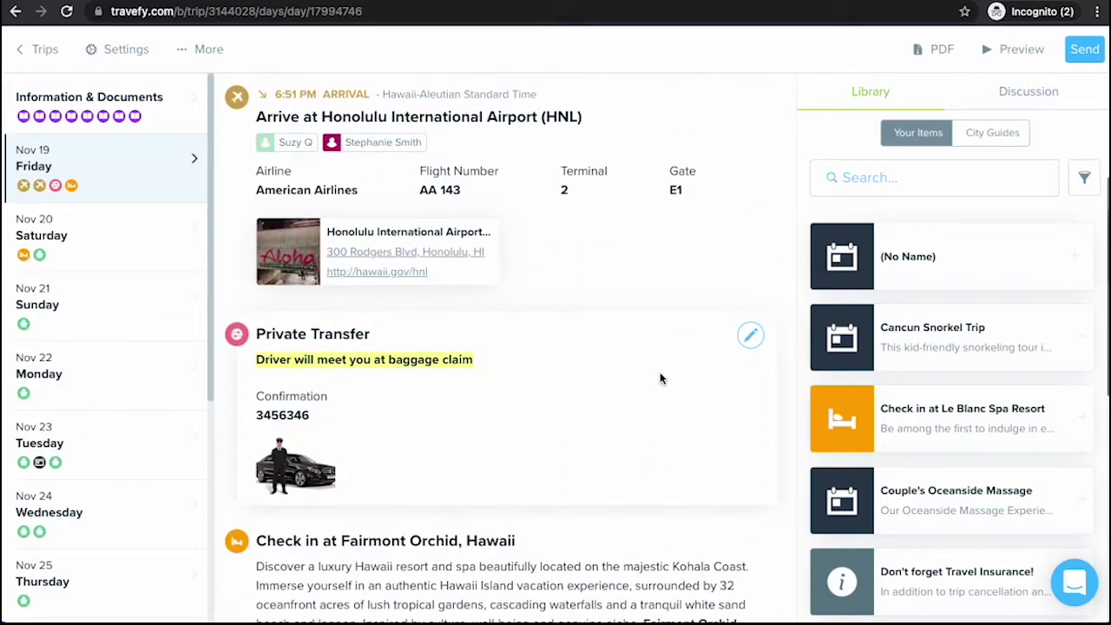
{"action": "scroll", "coordinate": [665, 360], "scroll_direction": "down", "scroll_amount": 1}
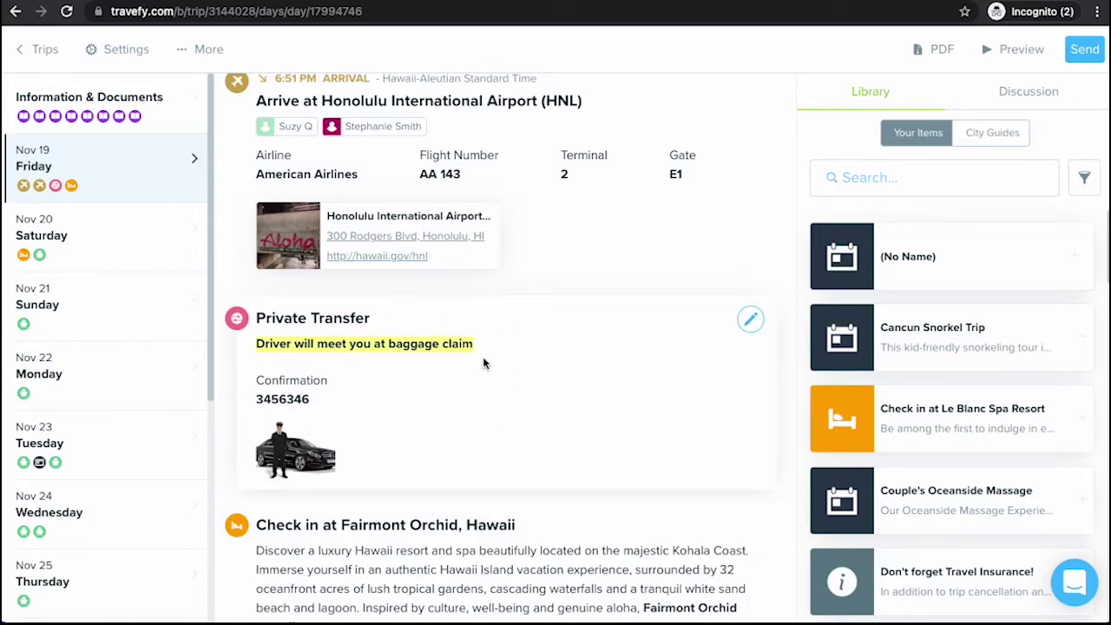
{"action": "scroll", "coordinate": [483, 362], "scroll_direction": "up", "scroll_amount": 3}
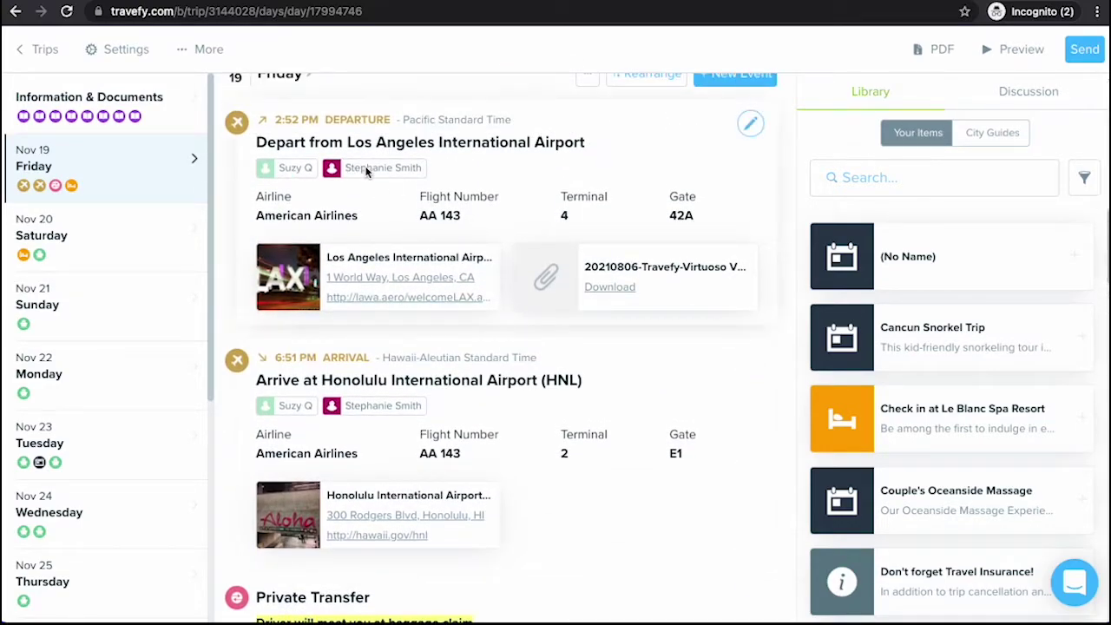
{"action": "scroll", "coordinate": [367, 168], "scroll_direction": "up", "scroll_amount": 2}
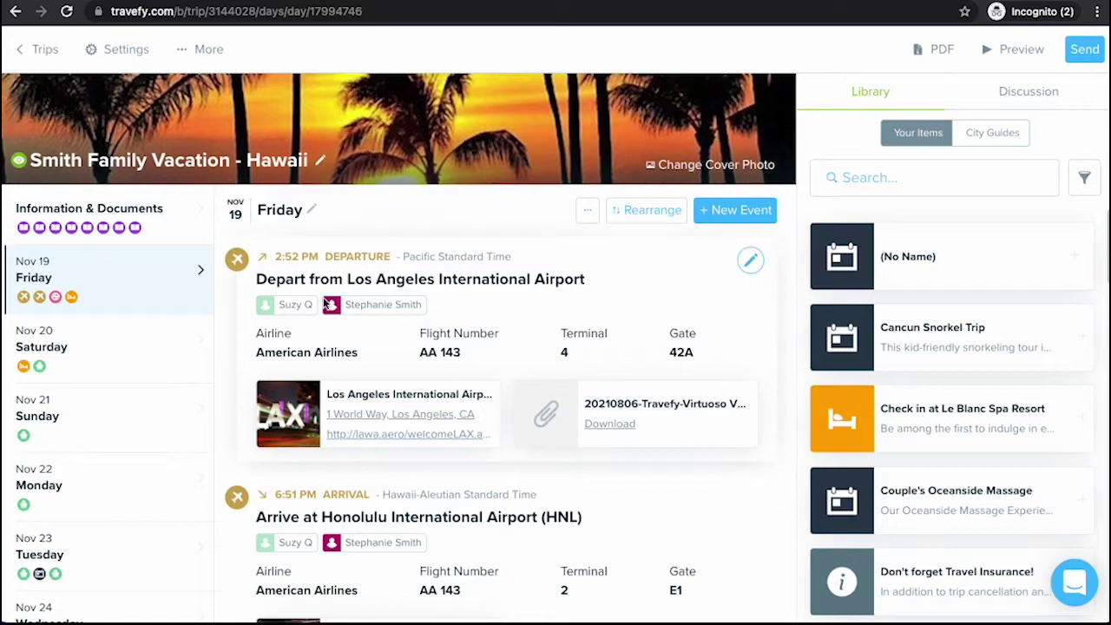
{"action": "scroll", "coordinate": [238, 306], "scroll_direction": "down", "scroll_amount": 1}
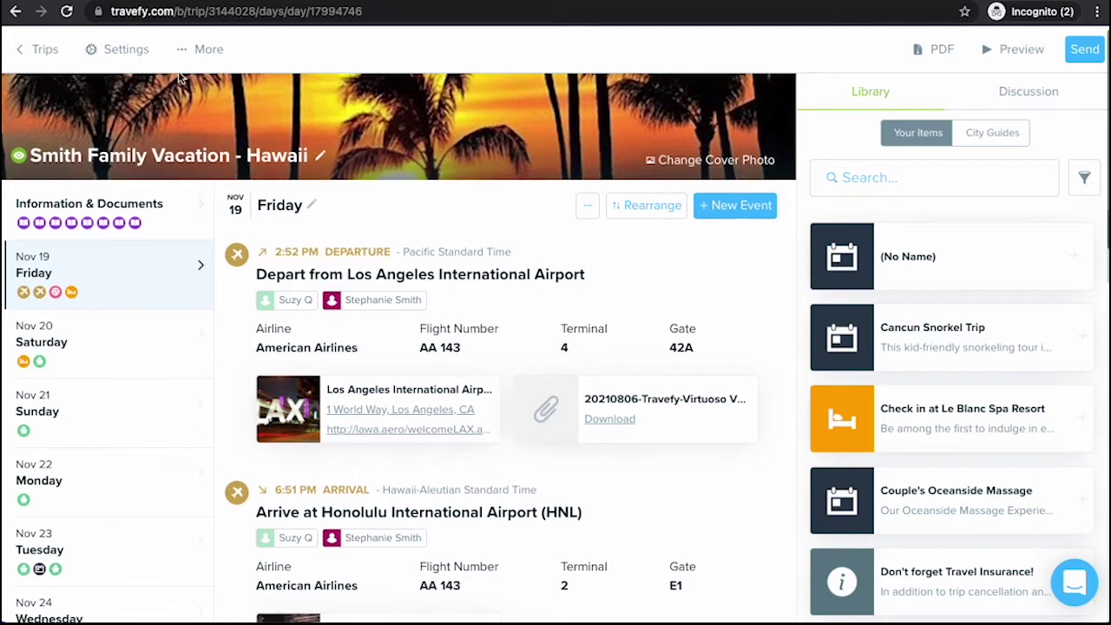
In Trip Settings, switch Event Visibility to Public and back to Private, then close
{"action": "left_click", "coordinate": [122, 49]}
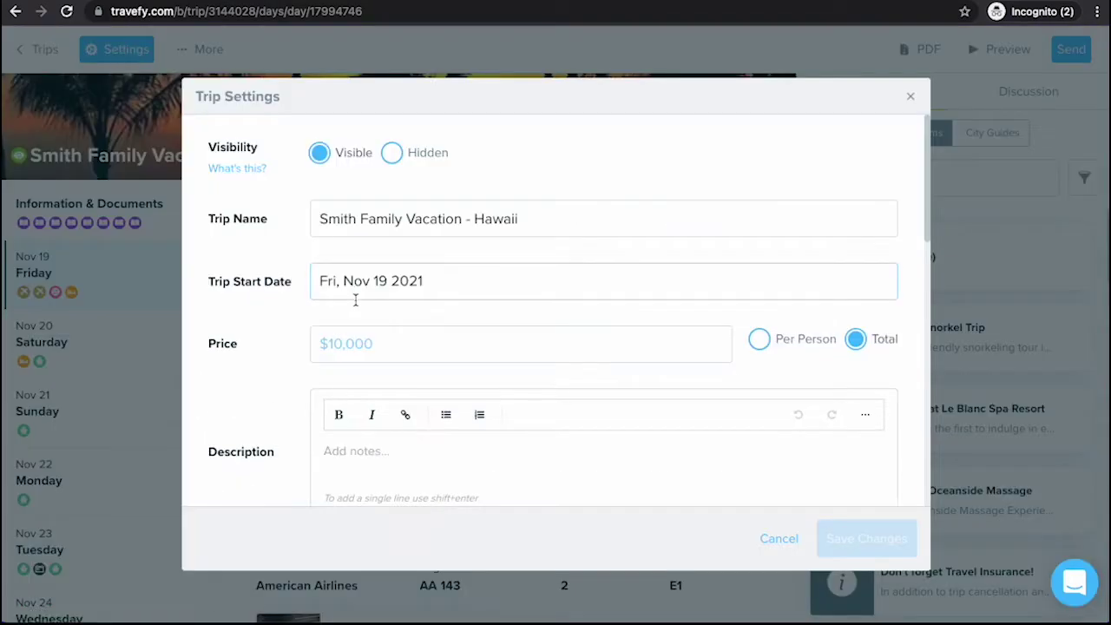
{"action": "scroll", "coordinate": [355, 299], "scroll_direction": "down", "scroll_amount": 3}
{"action": "scroll", "coordinate": [355, 299], "scroll_direction": "down", "scroll_amount": 5}
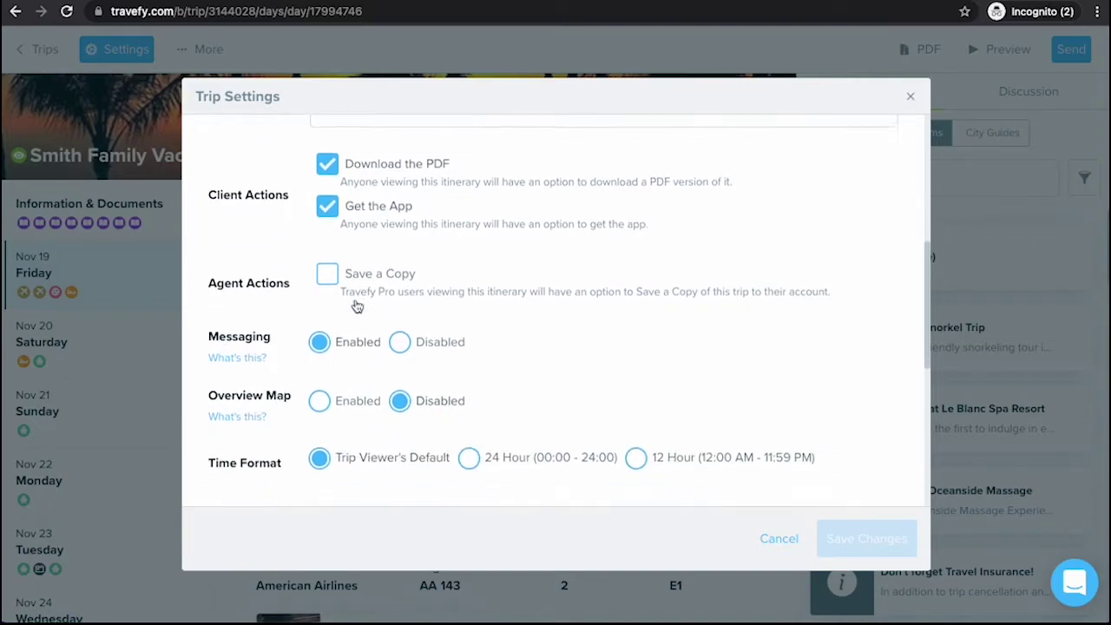
{"action": "scroll", "coordinate": [355, 306], "scroll_direction": "down", "scroll_amount": 3}
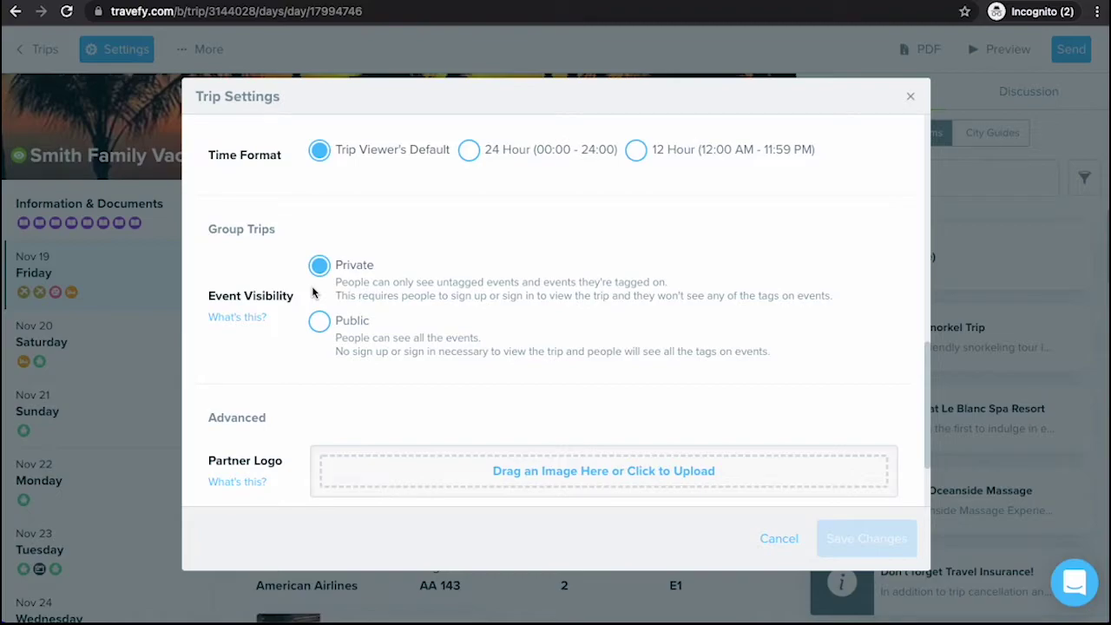
{"action": "left_click", "coordinate": [318, 317]}
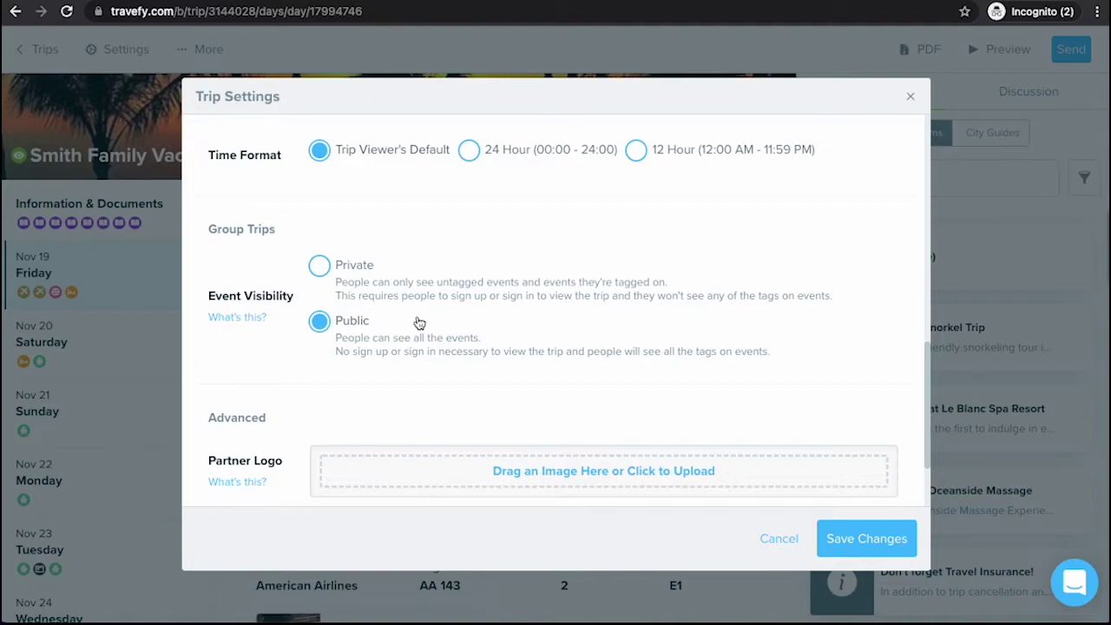
{"action": "left_click", "coordinate": [320, 266]}
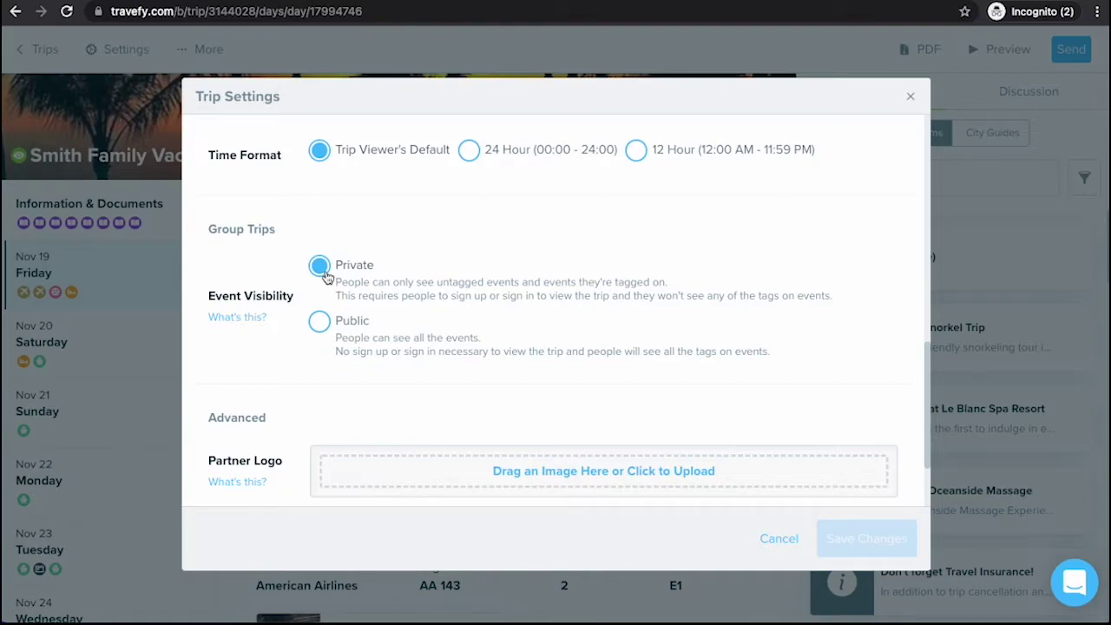
{"action": "left_click", "coordinate": [912, 98]}
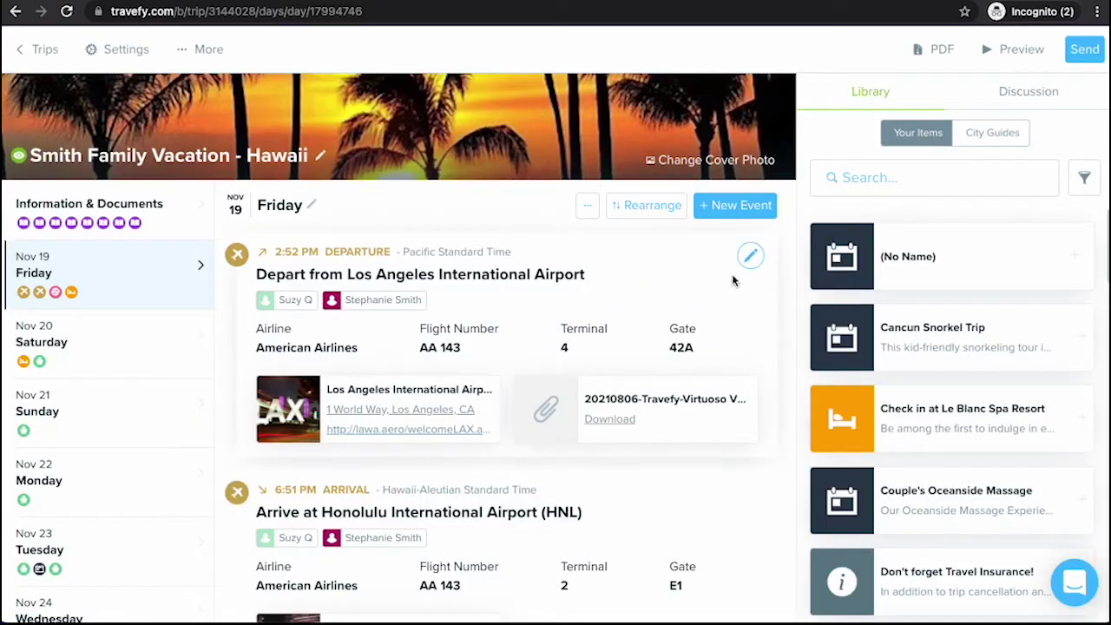
{"action": "scroll", "coordinate": [733, 280], "scroll_direction": "down", "scroll_amount": 1}
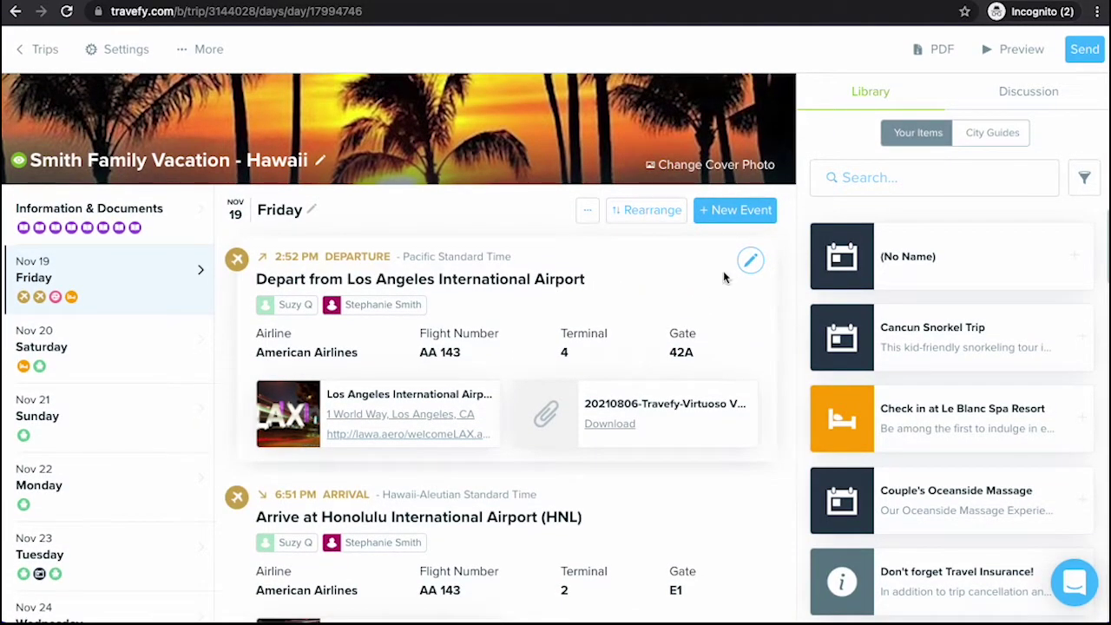
{"action": "left_click", "coordinate": [1013, 49]}
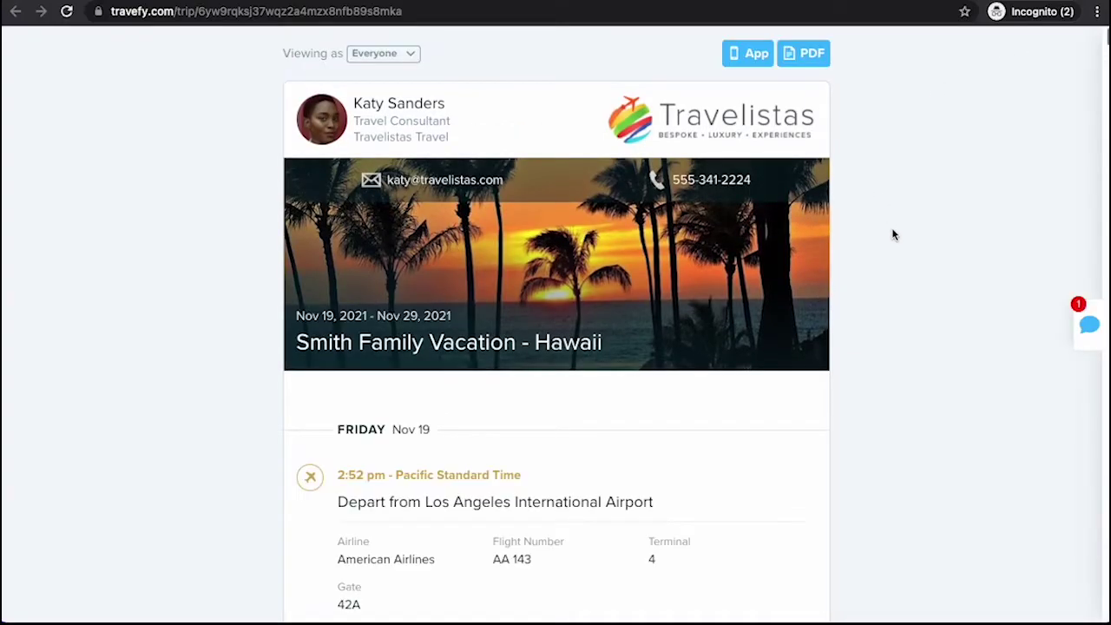
{"action": "left_click", "coordinate": [389, 55]}
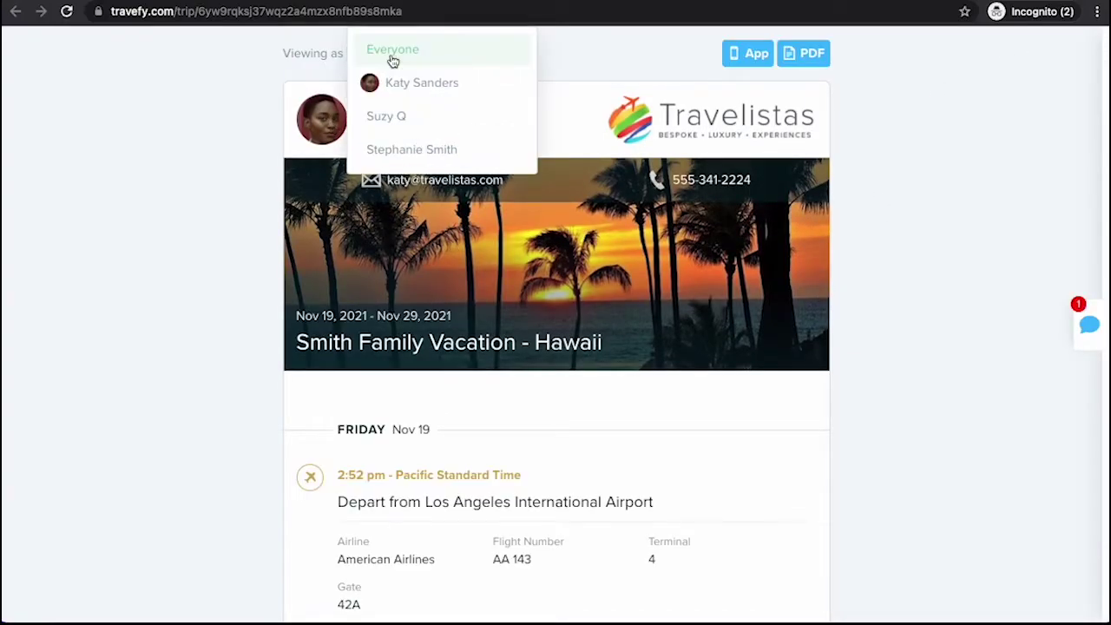
{"action": "left_click", "coordinate": [447, 117]}
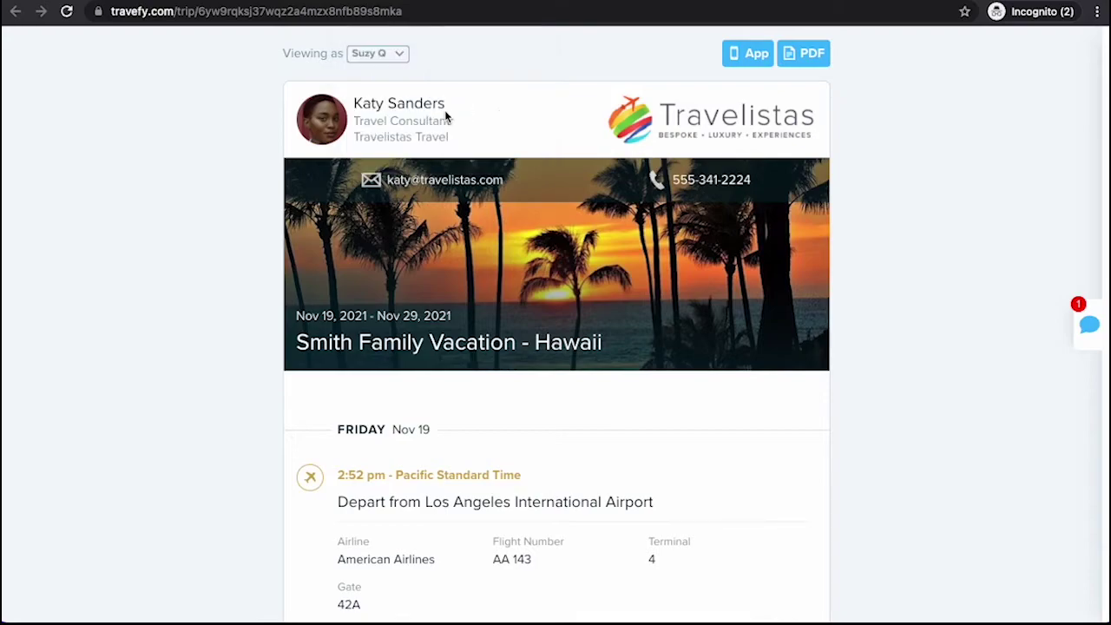
{"action": "scroll", "coordinate": [809, 392], "scroll_direction": "down", "scroll_amount": 4}
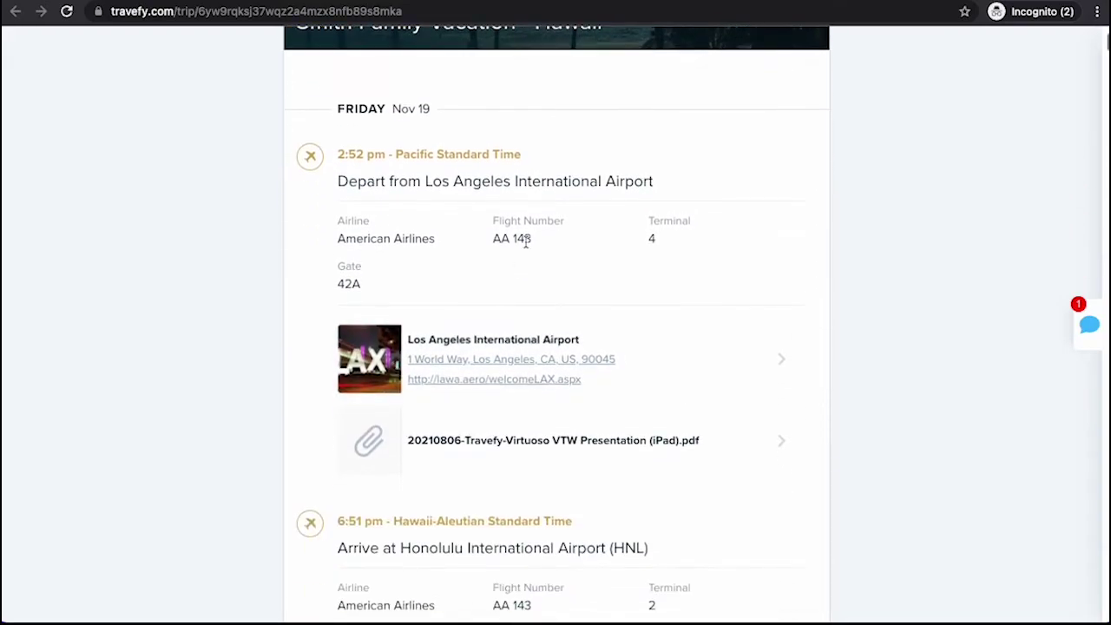
{"action": "scroll", "coordinate": [525, 243], "scroll_direction": "down", "scroll_amount": 2}
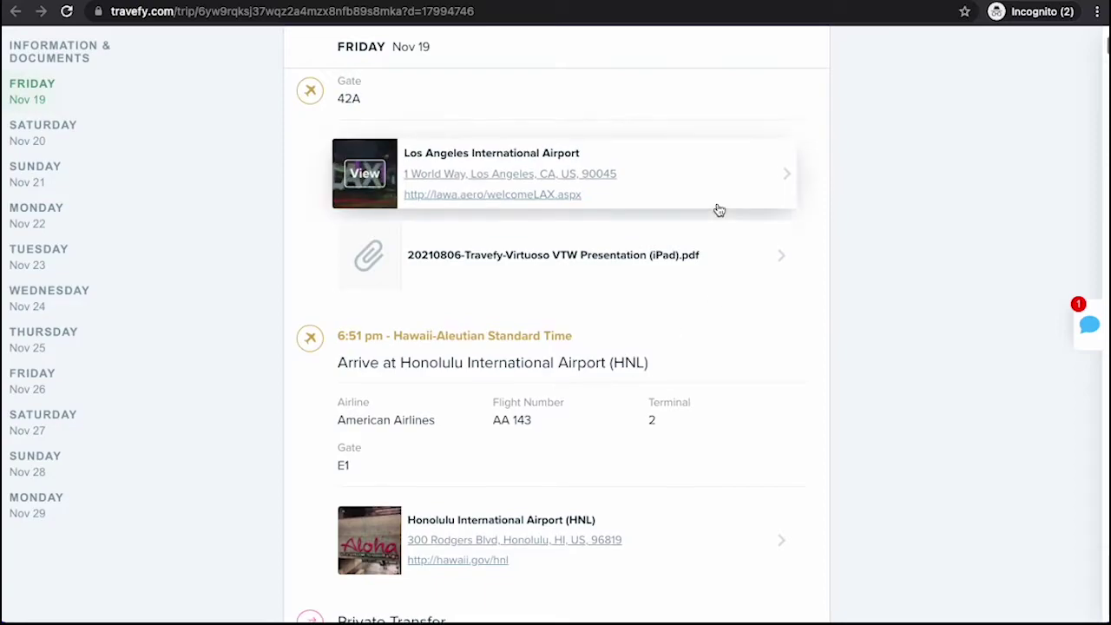
{"action": "scroll", "coordinate": [719, 209], "scroll_direction": "down", "scroll_amount": 2}
{"action": "scroll", "coordinate": [719, 210], "scroll_direction": "down", "scroll_amount": 1}
{"action": "scroll", "coordinate": [719, 210], "scroll_direction": "up", "scroll_amount": 5}
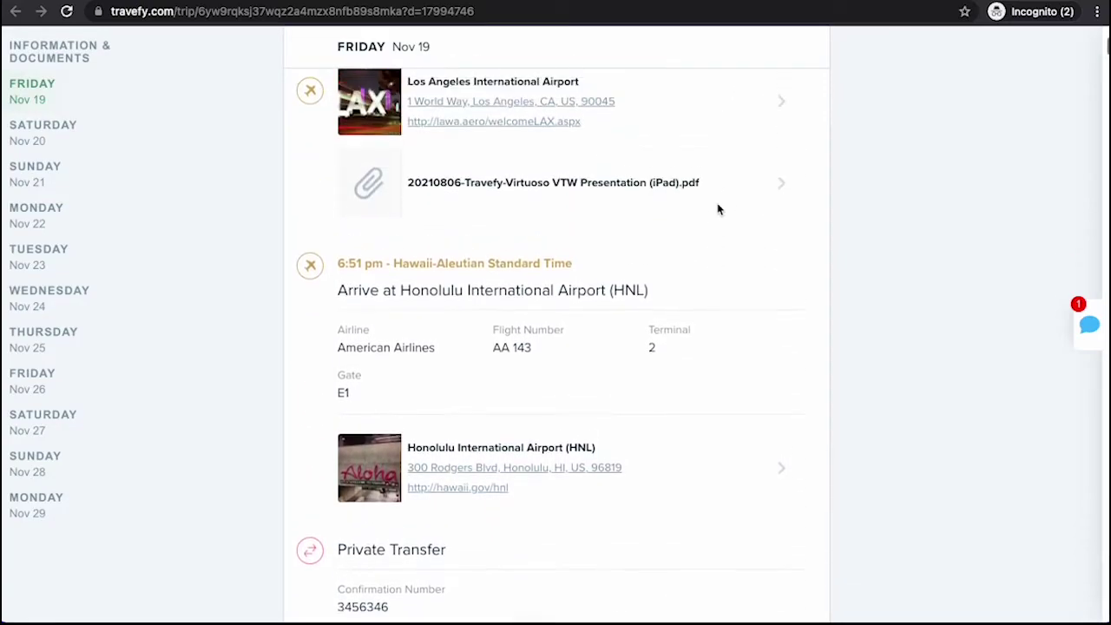
{"action": "scroll", "coordinate": [718, 210], "scroll_direction": "up", "scroll_amount": 4}
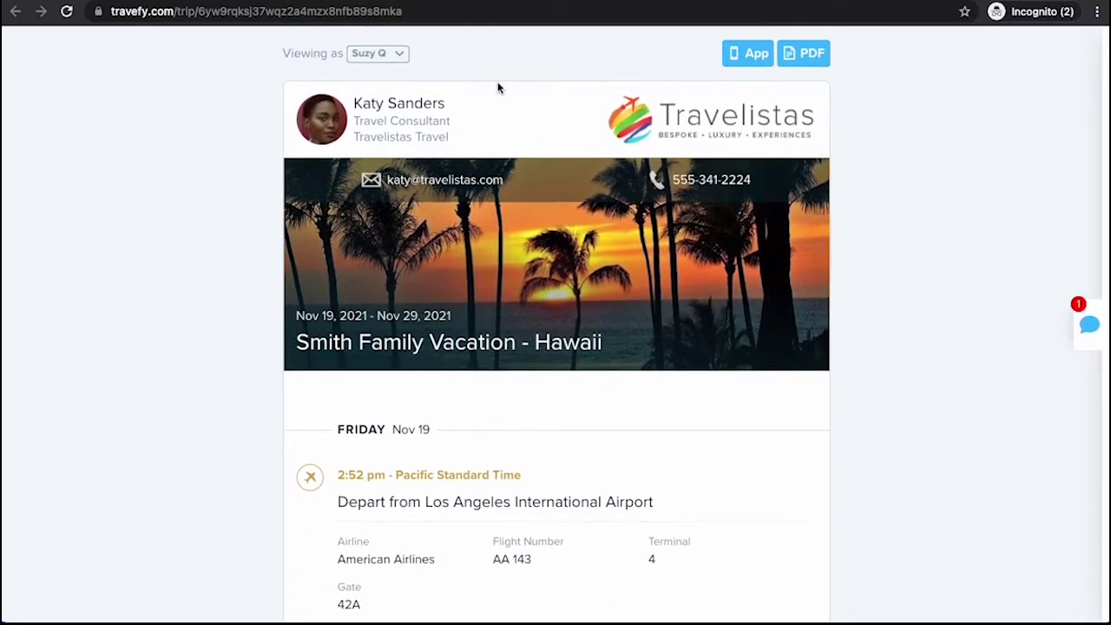
{"action": "left_click", "coordinate": [387, 56]}
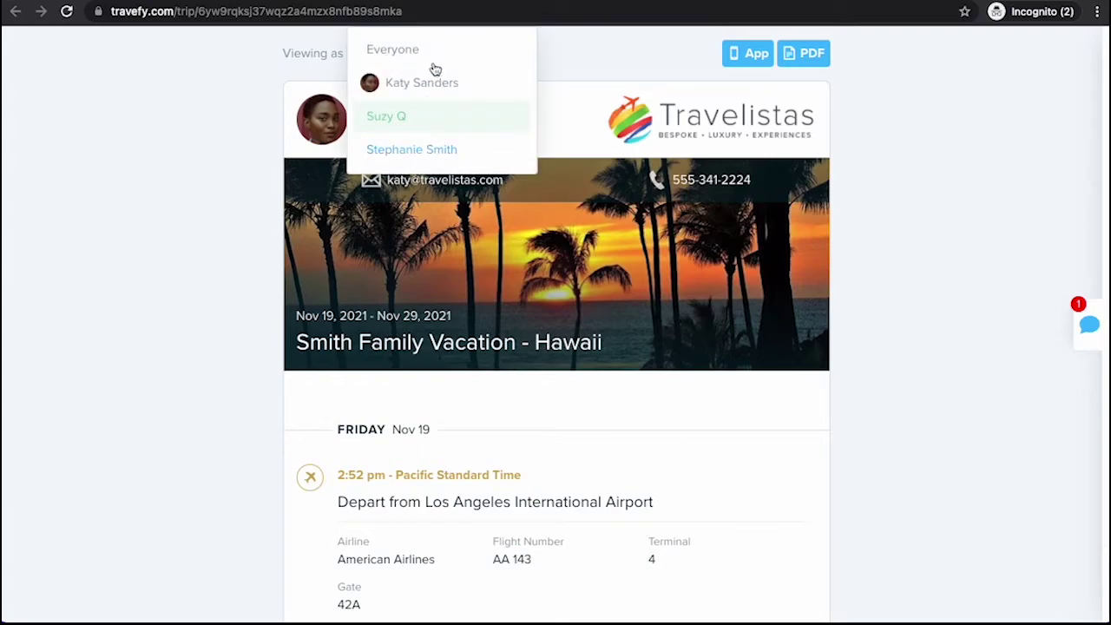
{"action": "left_click", "coordinate": [419, 61]}
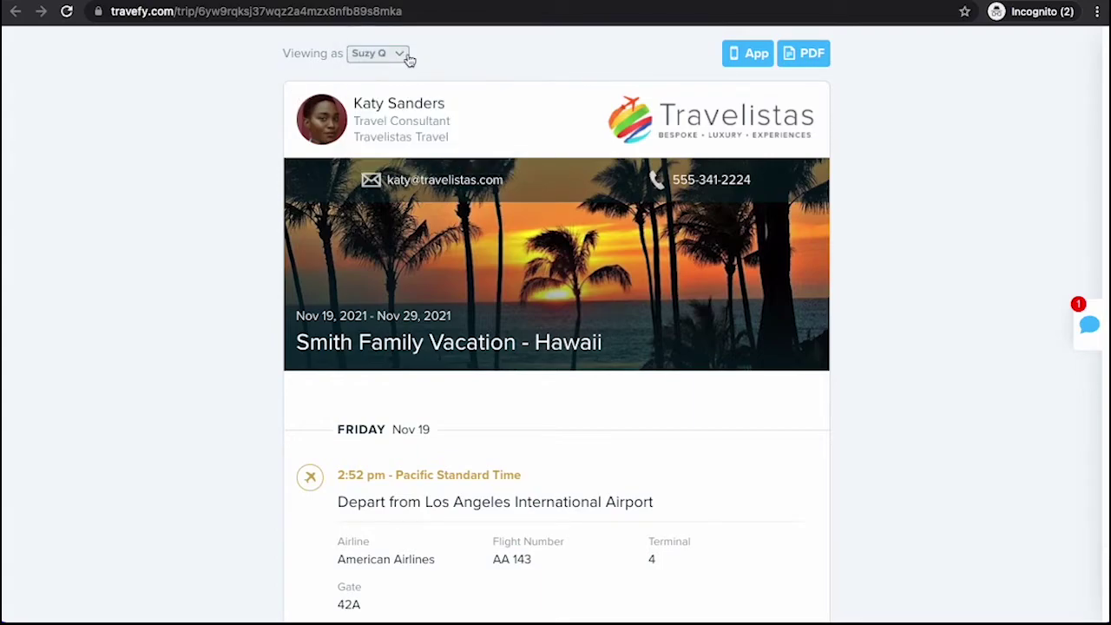
{"action": "left_click", "coordinate": [303, 2]}
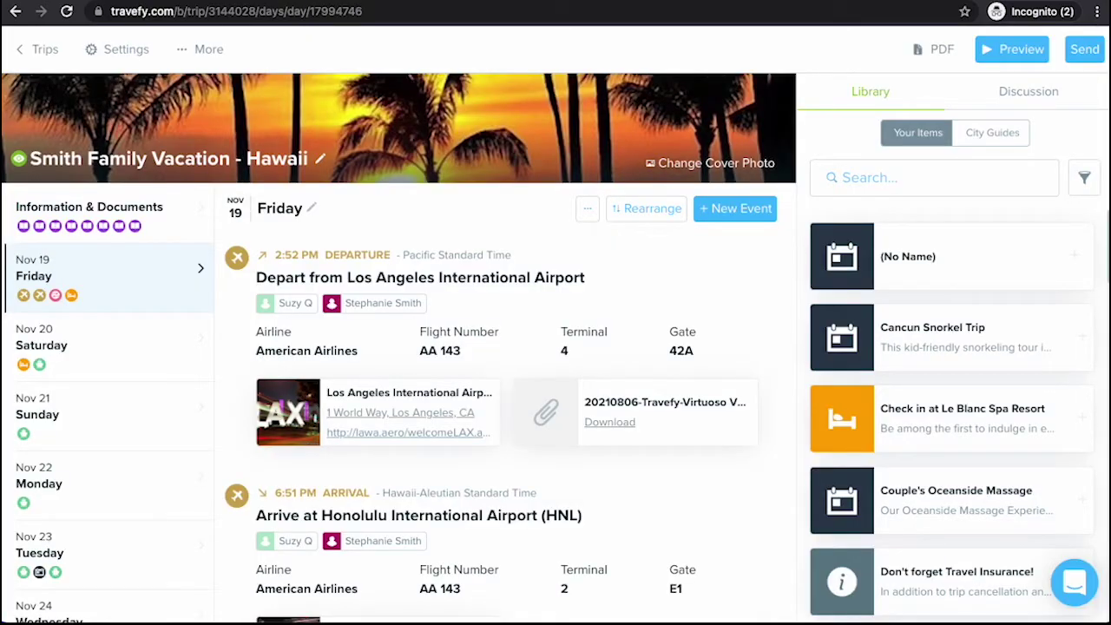
Copy the Smith Family Vacation – Hawaii trip from the trips list
{"action": "left_click", "coordinate": [39, 50]}
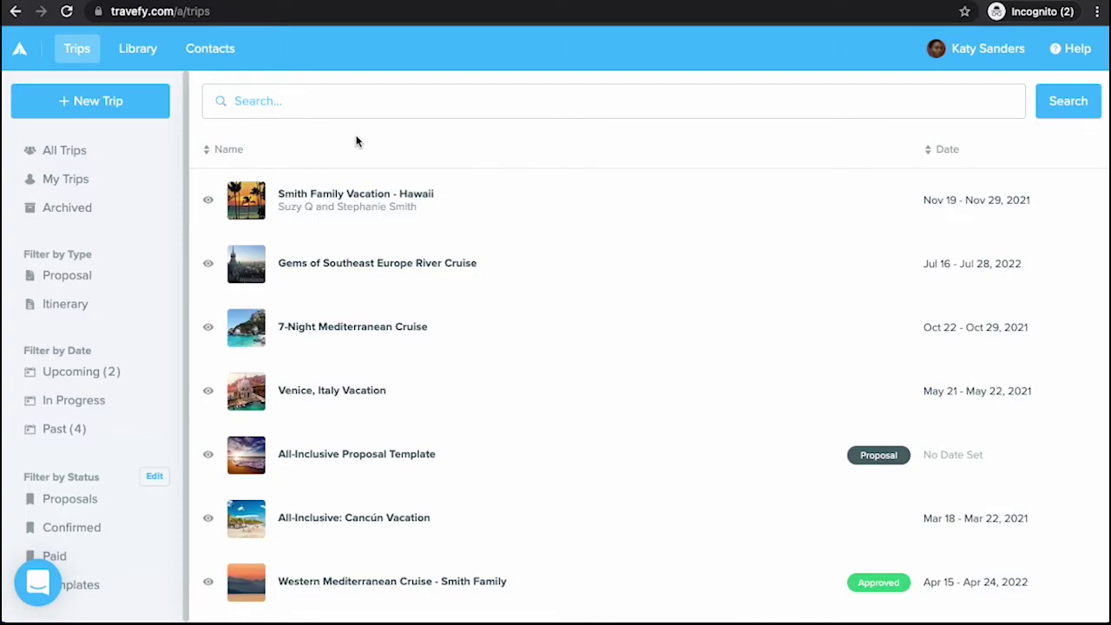
{"action": "left_click", "coordinate": [375, 192]}
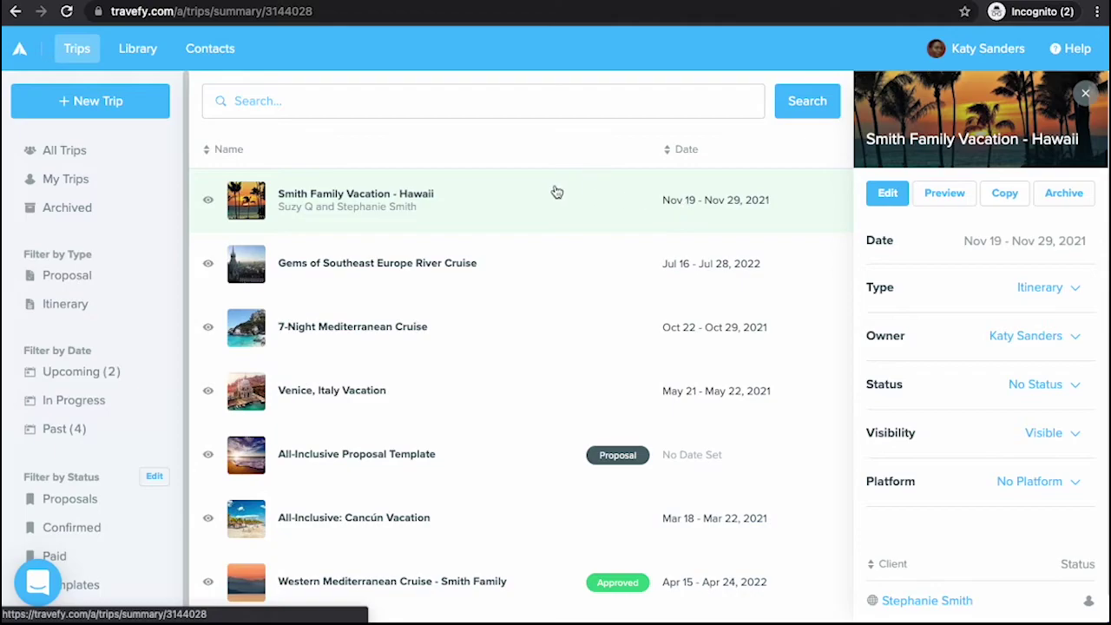
{"action": "left_click", "coordinate": [1018, 199]}
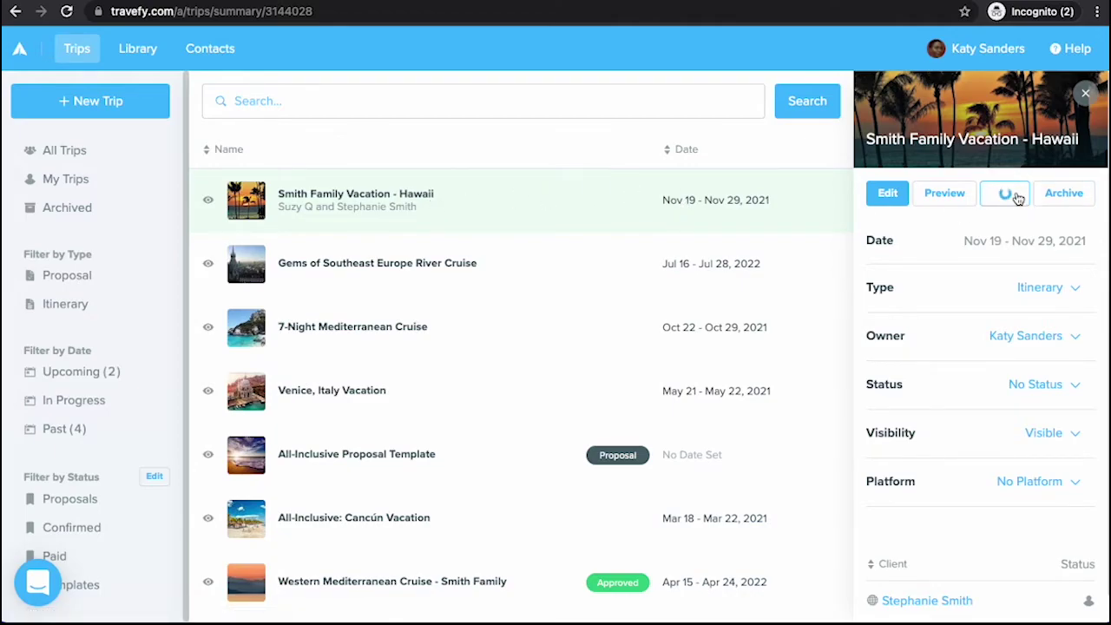